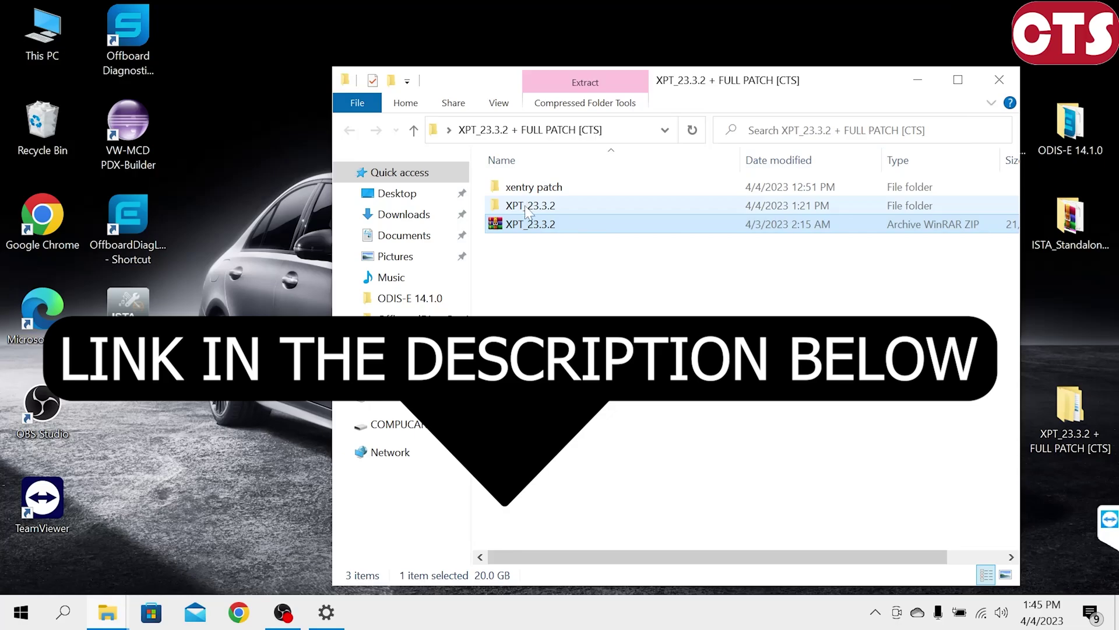
- Start the XPT_23.3.2 setup in English (United States) and install the required prerequisite items
double_click(517, 248)
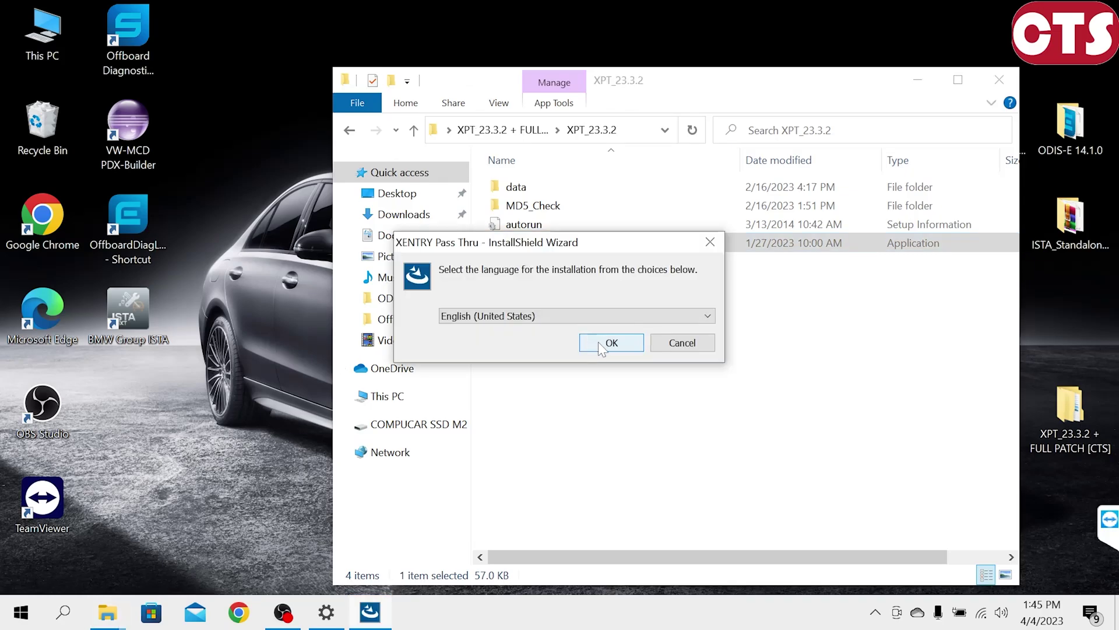
left_click(598, 342)
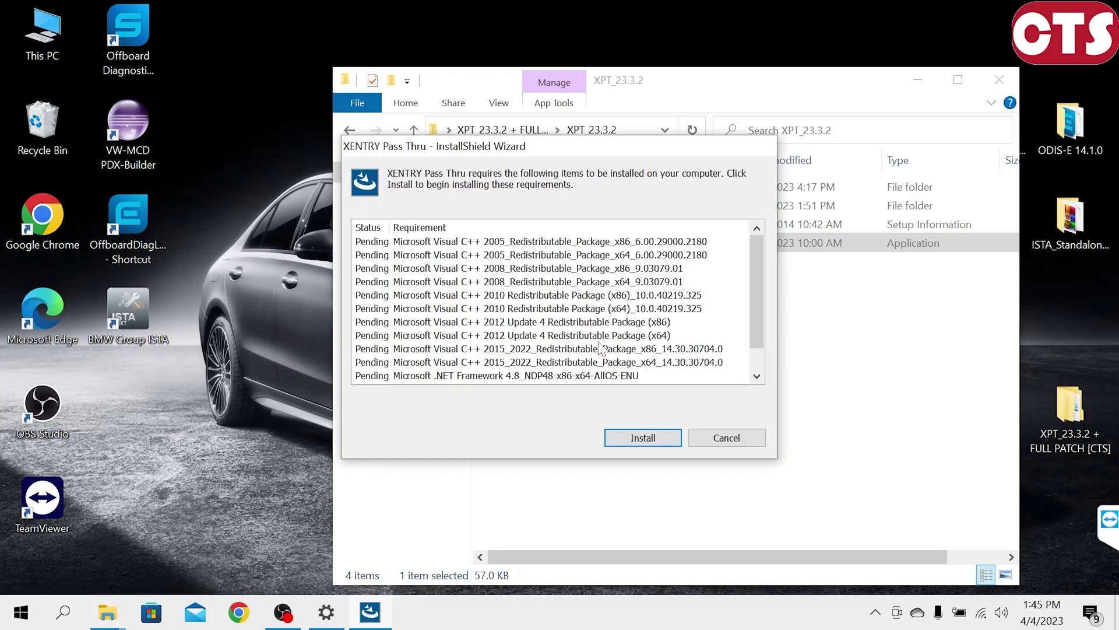
left_click(636, 437)
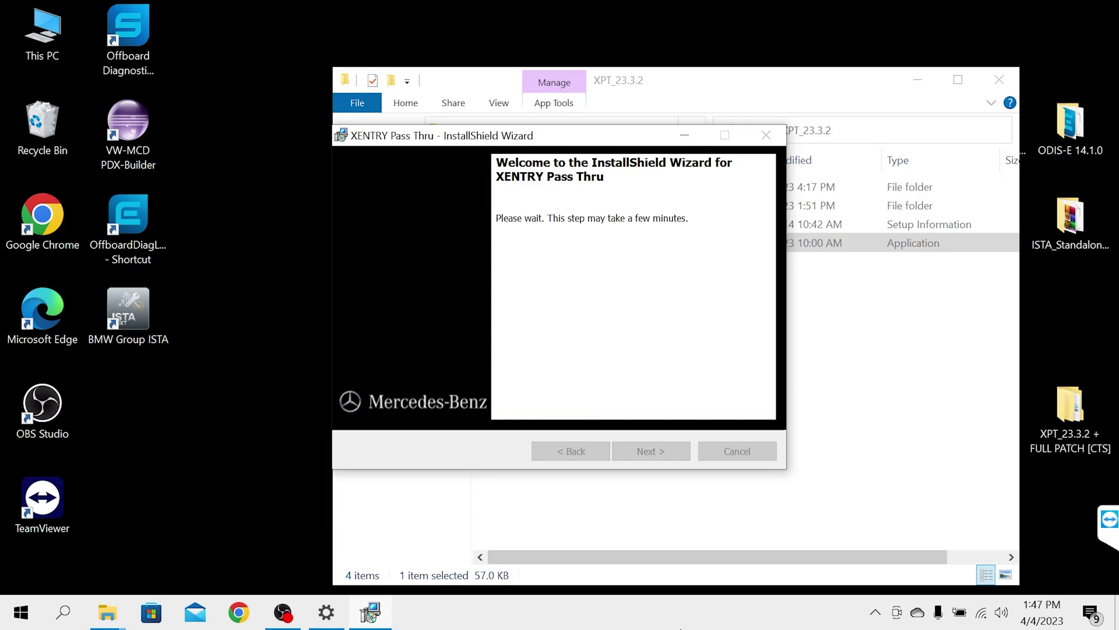
- Continue past the installer's welcome page and choose the US/Canadian customer option for Pass Thru: North America
left_click(654, 456)
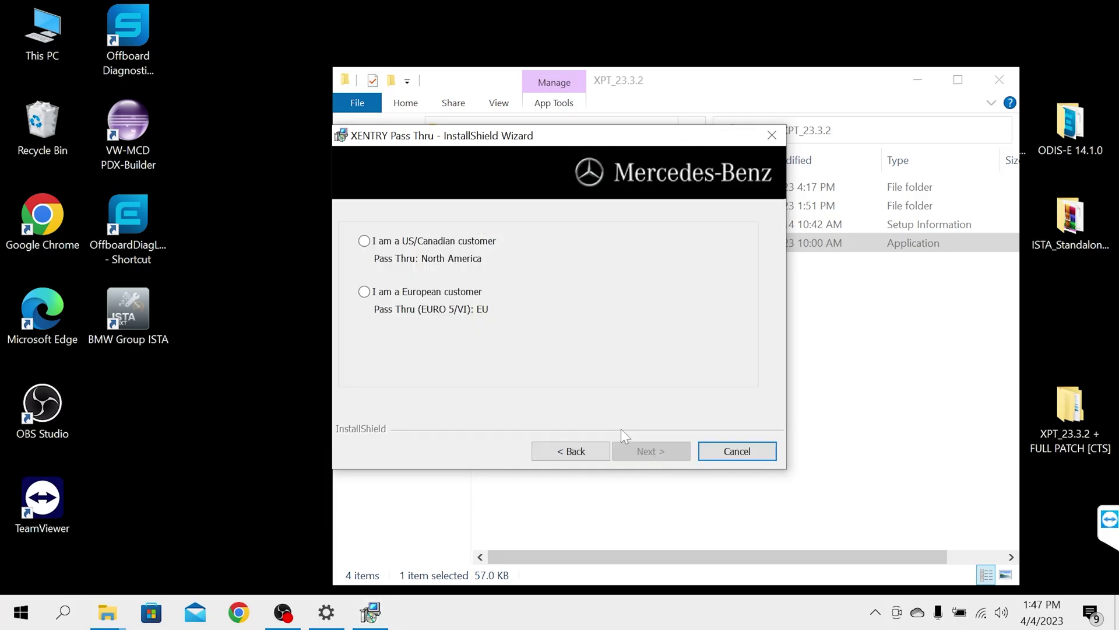
left_click(431, 242)
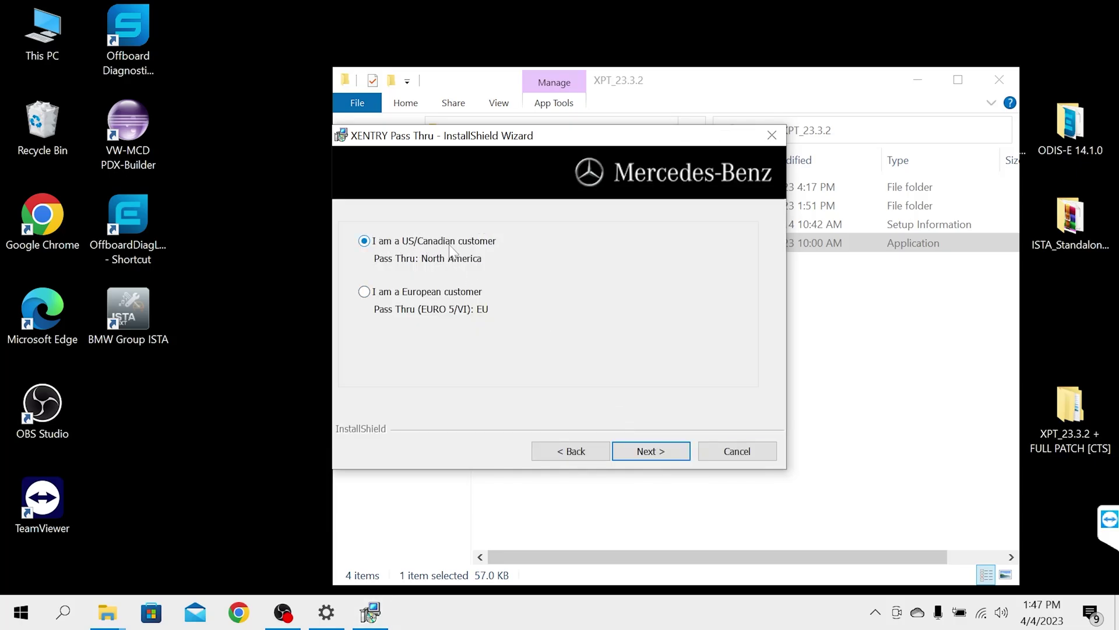
left_click(653, 453)
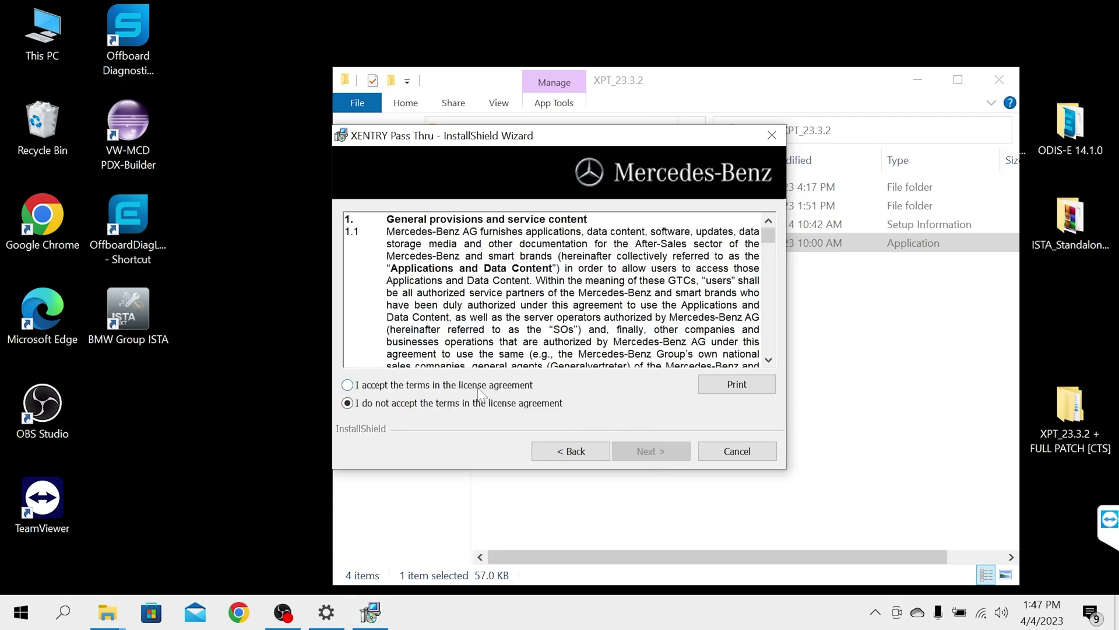
- Accept the license terms and complete the XENTRY Pass Thru installation in C:\Program Files (x86)\Mercedes-Benz\ with the default features
left_click(479, 388)
left_click(639, 447)
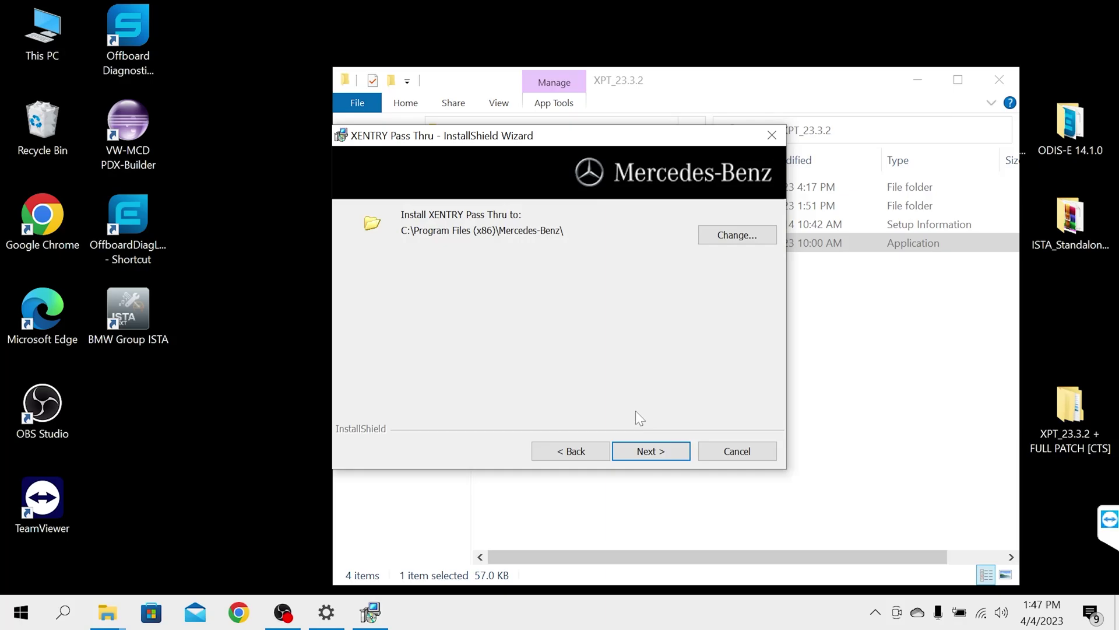
left_click(641, 448)
left_click(640, 448)
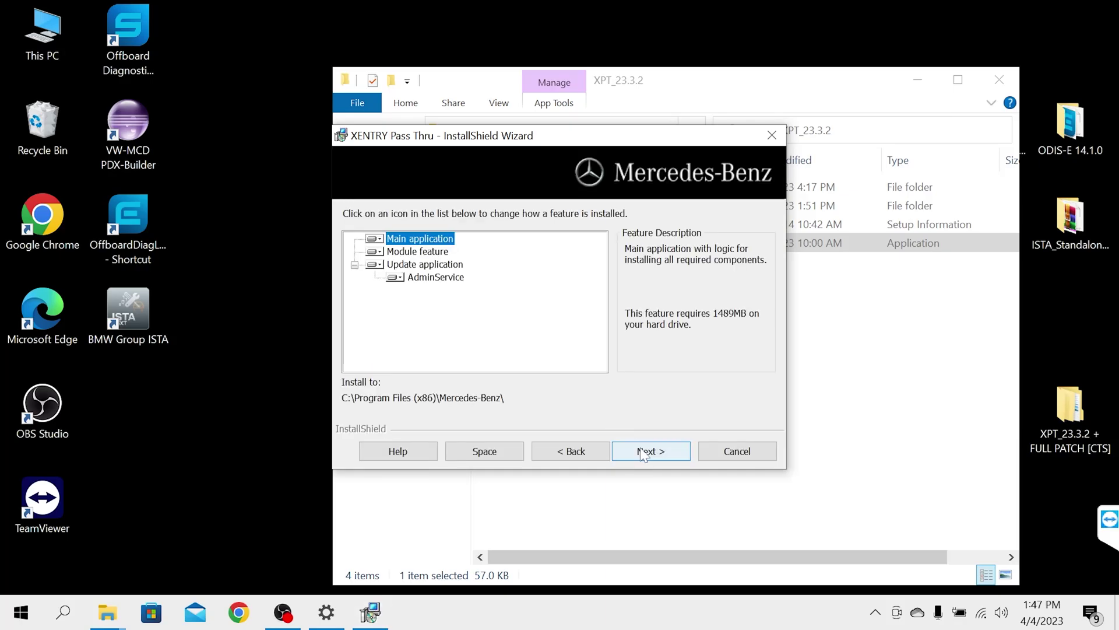
left_click(641, 451)
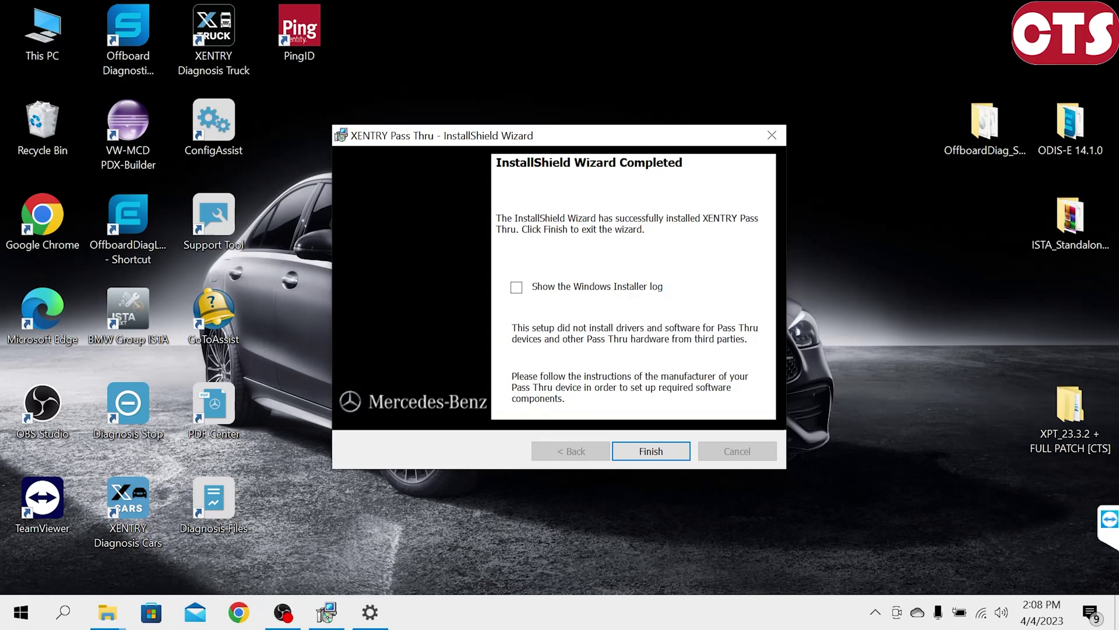
left_click(652, 449)
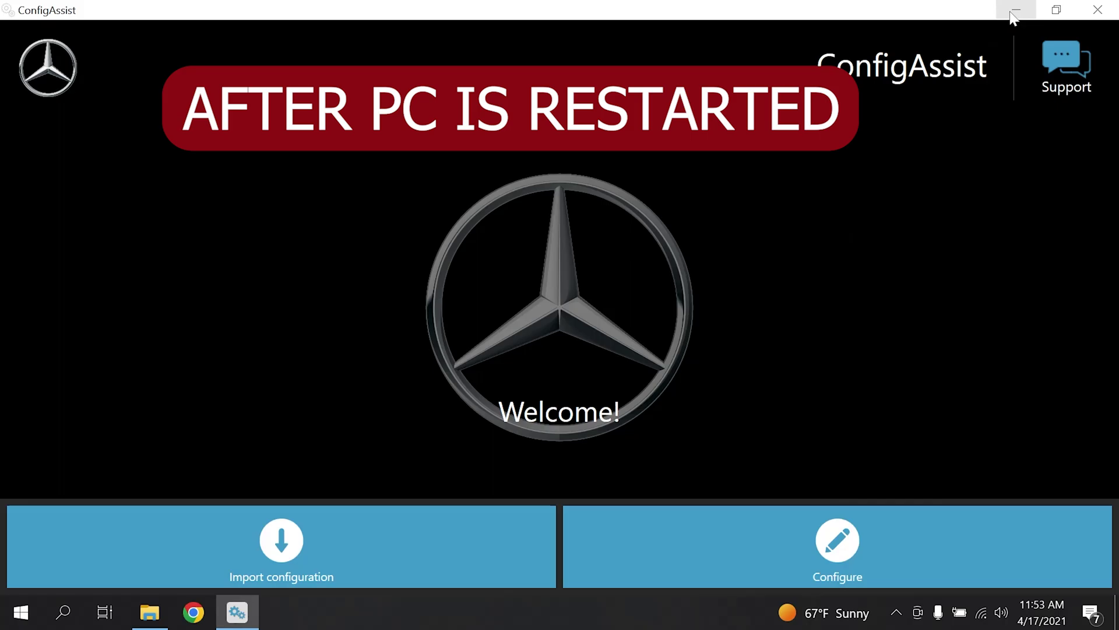
- Close ConfigAssist and open the xentry patch folder inside XENTRY PASSTHRU 2023.03
left_click(1097, 9)
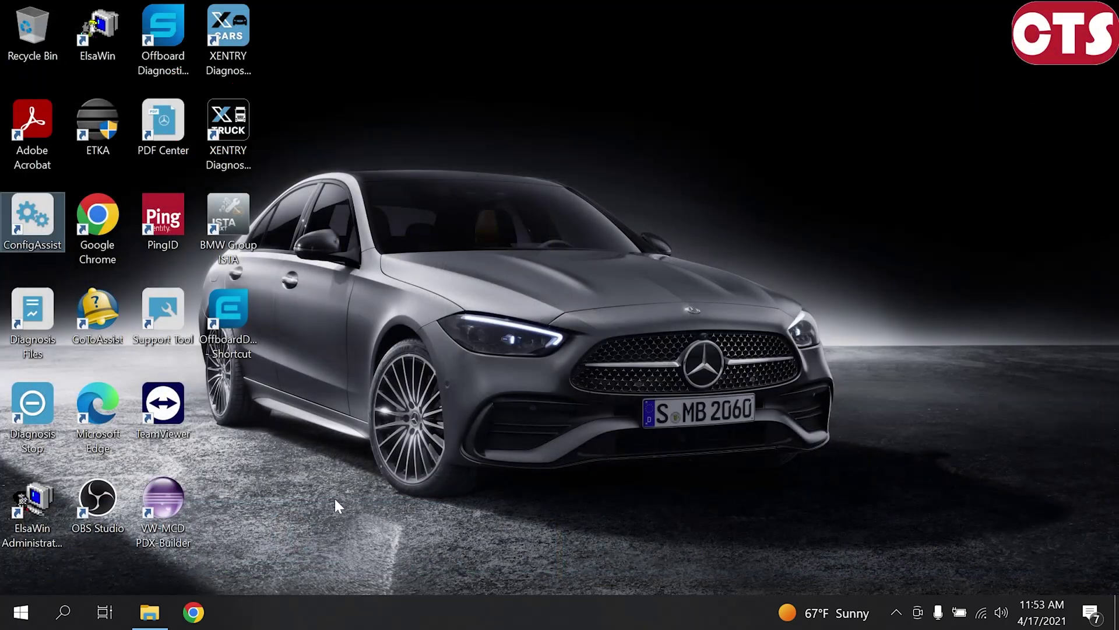
mouse_move(158, 603)
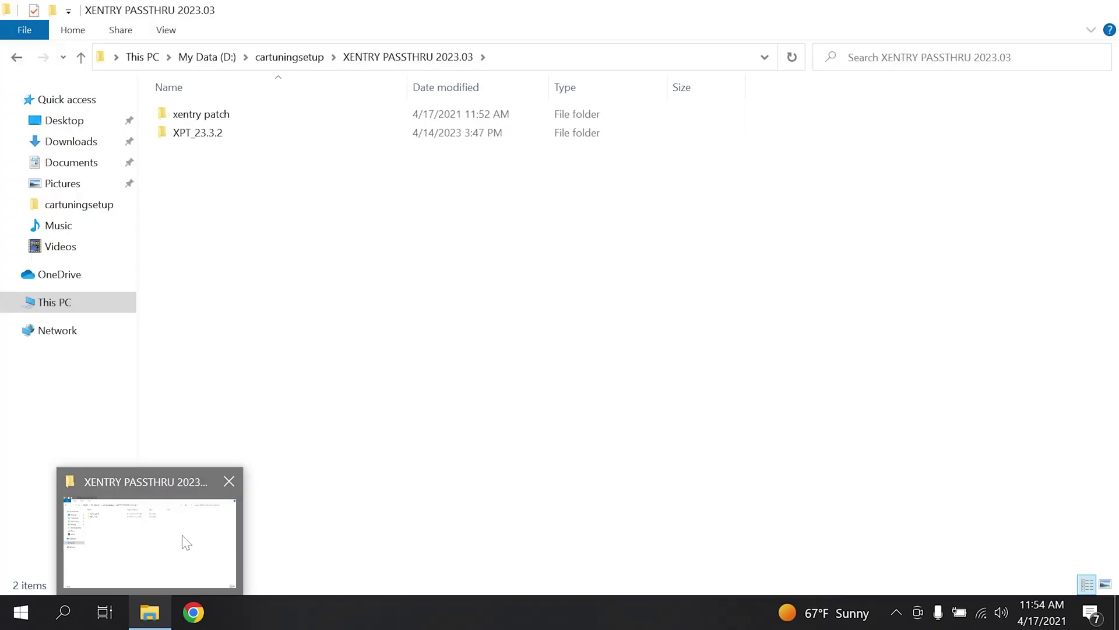
left_click(186, 543)
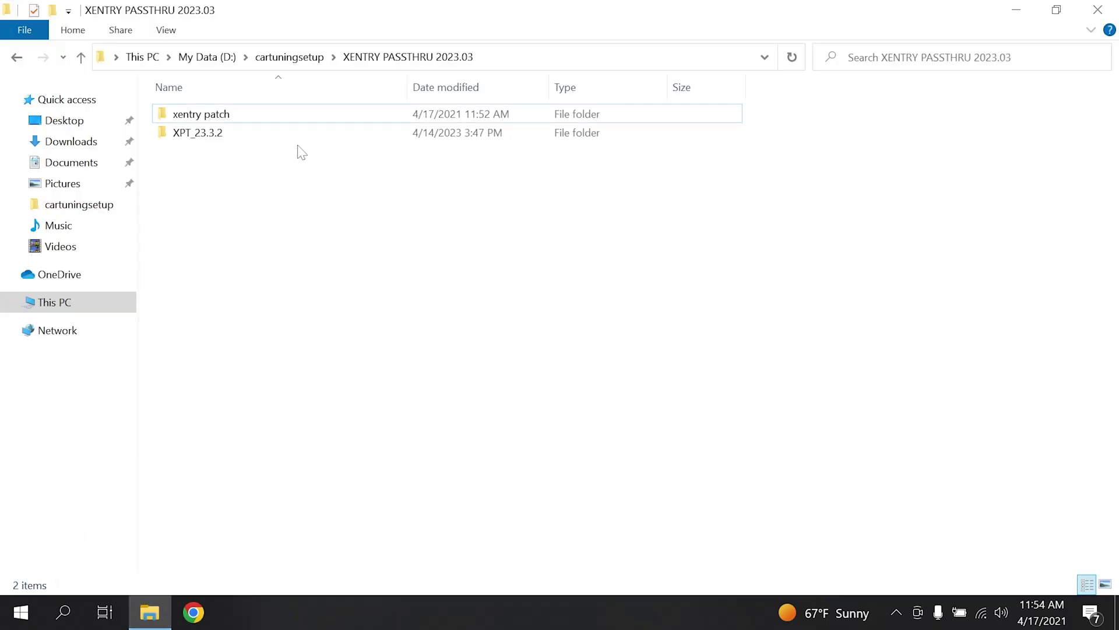
left_click(213, 140)
double_click(230, 112)
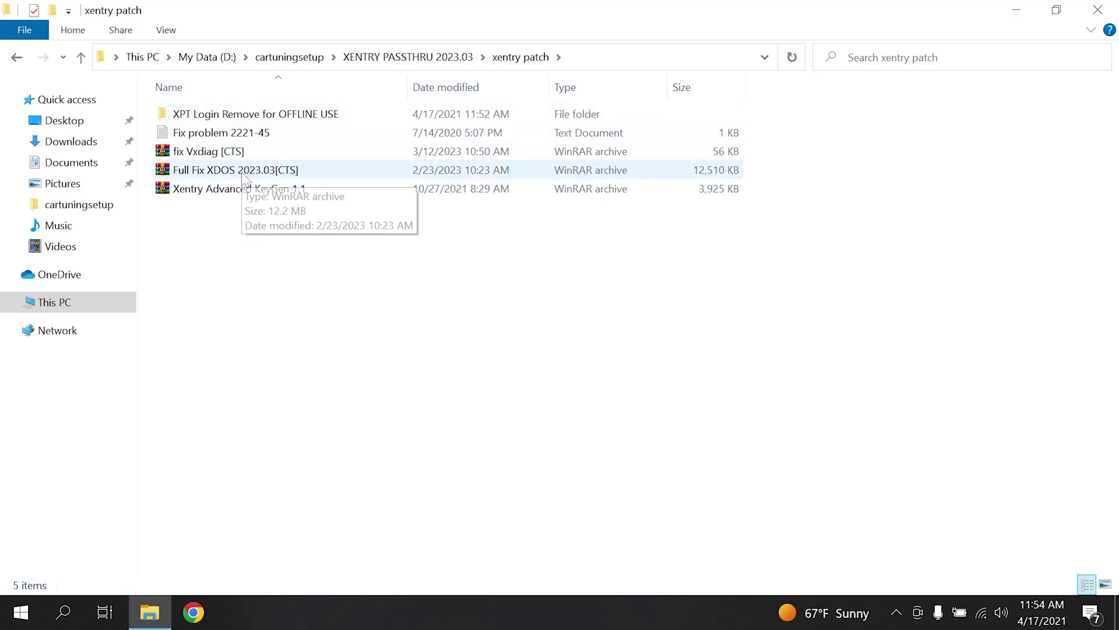
- Extract the Full Fix XDOS 2023.03[CTS] archive into a folder of the same name and open that folder
right_click(242, 173)
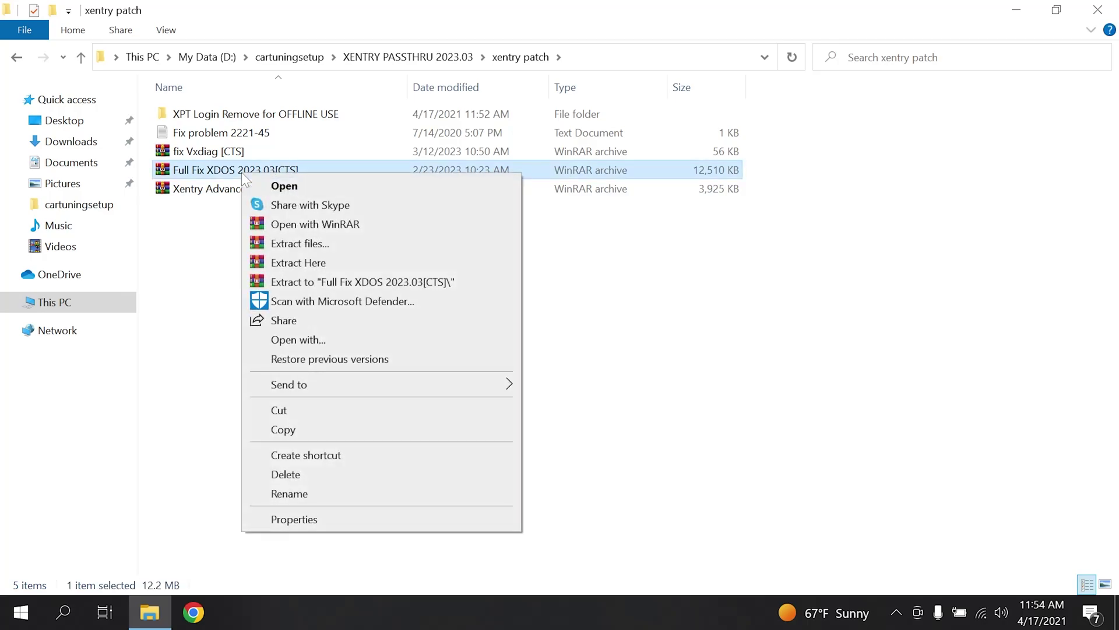
left_click(316, 282)
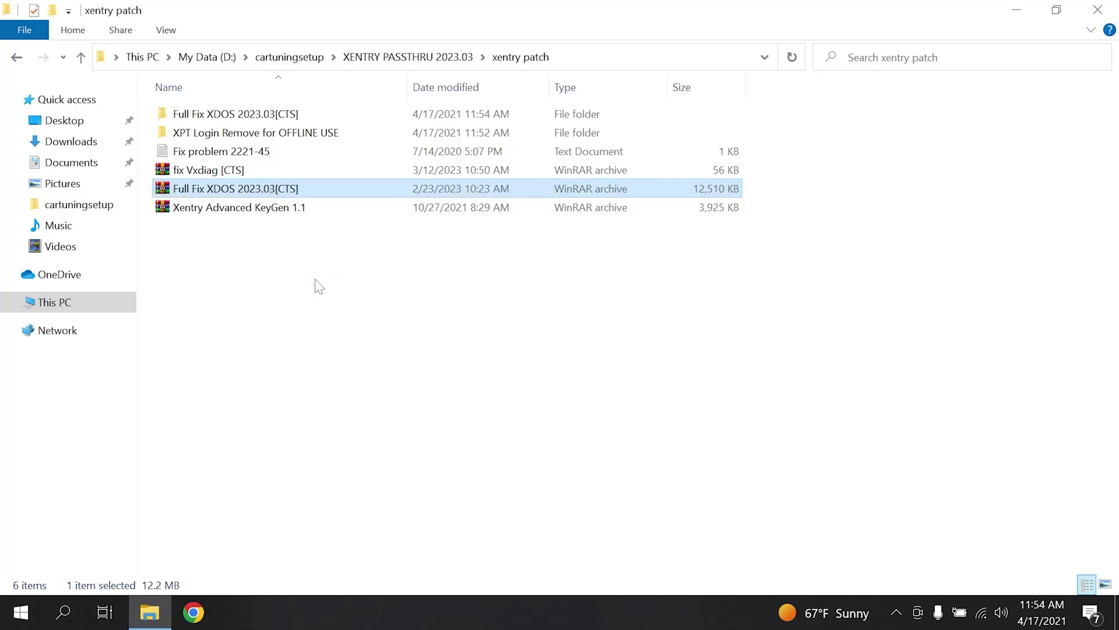
double_click(250, 114)
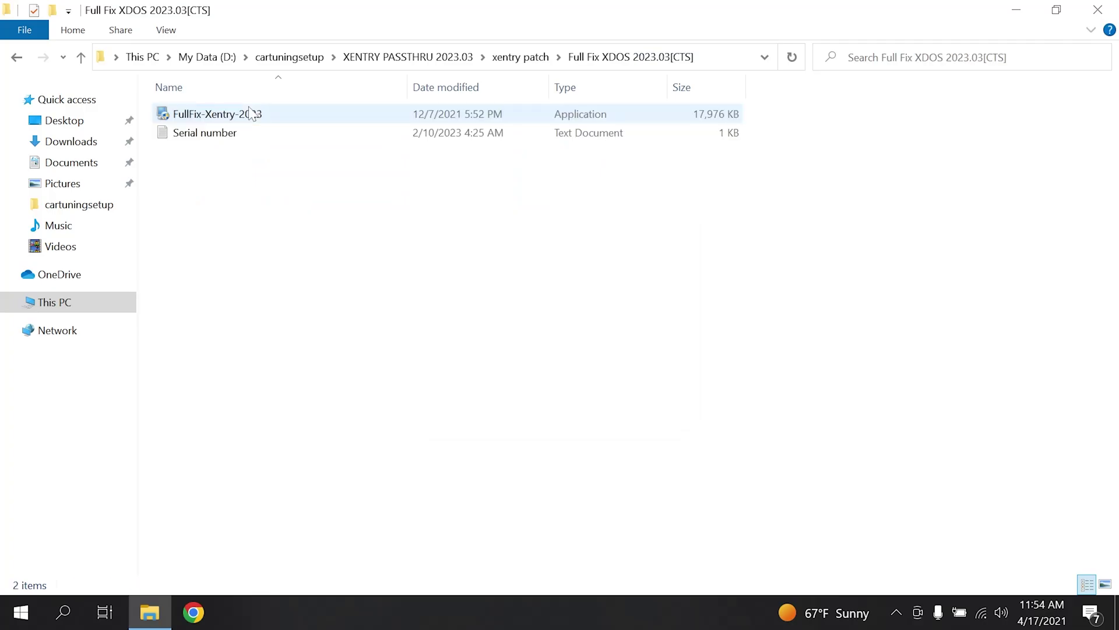
- Open the Serial number text document in Notepad and make Notepad the default app for .txt files
left_click(209, 135)
double_click(208, 135)
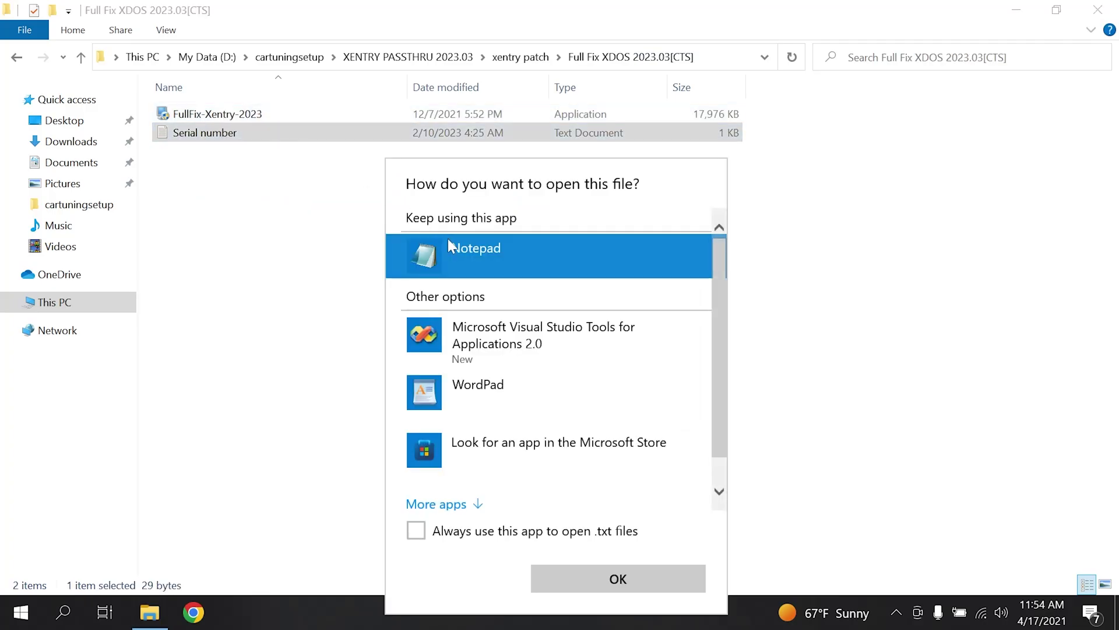
left_click(479, 532)
left_click(575, 583)
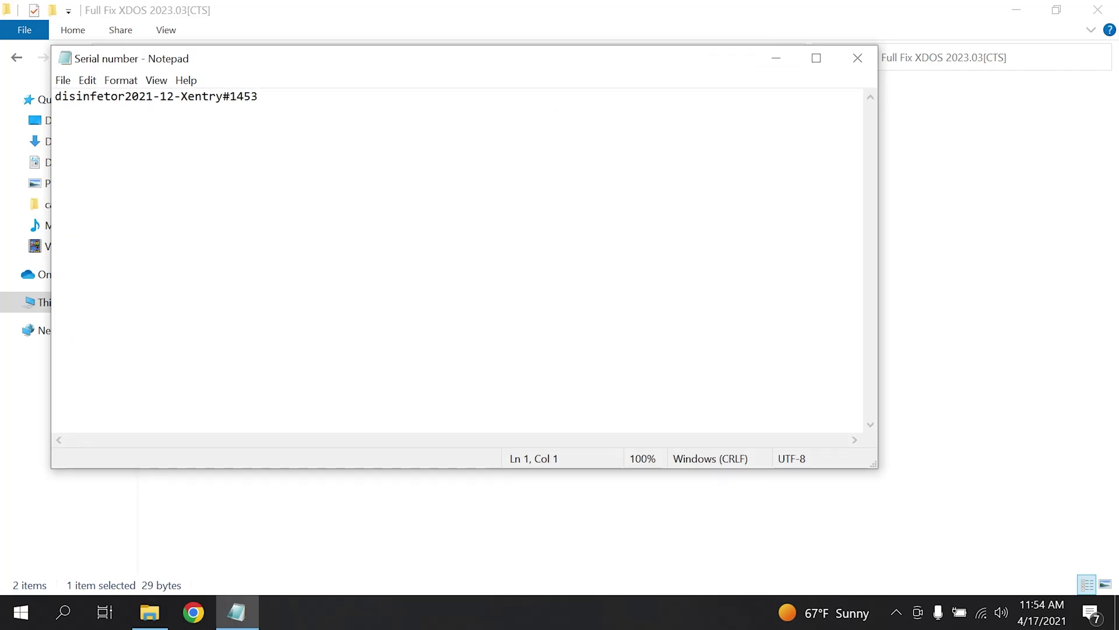
- Copy the whole serial number from the text document and close Notepad
key("ctrl+a")
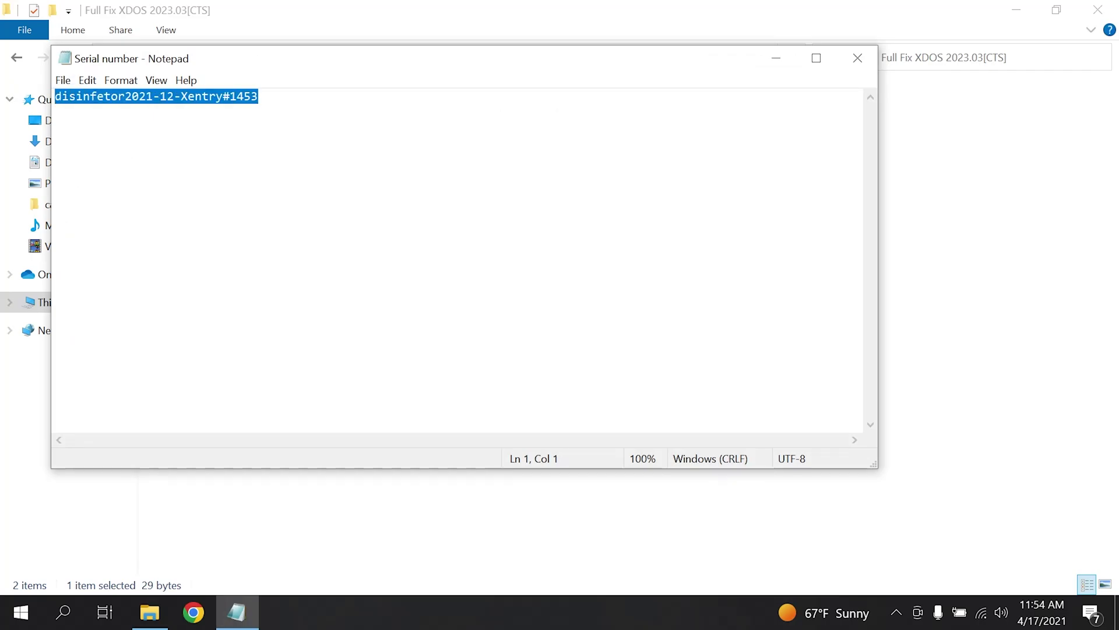
right_click(100, 99)
left_click(172, 147)
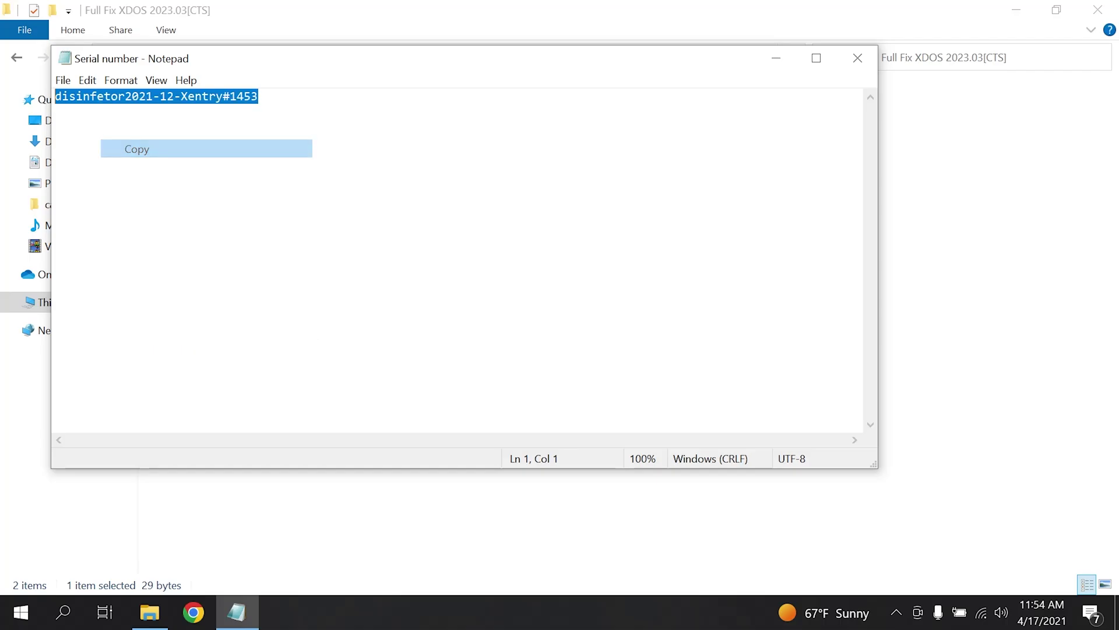
left_click(857, 57)
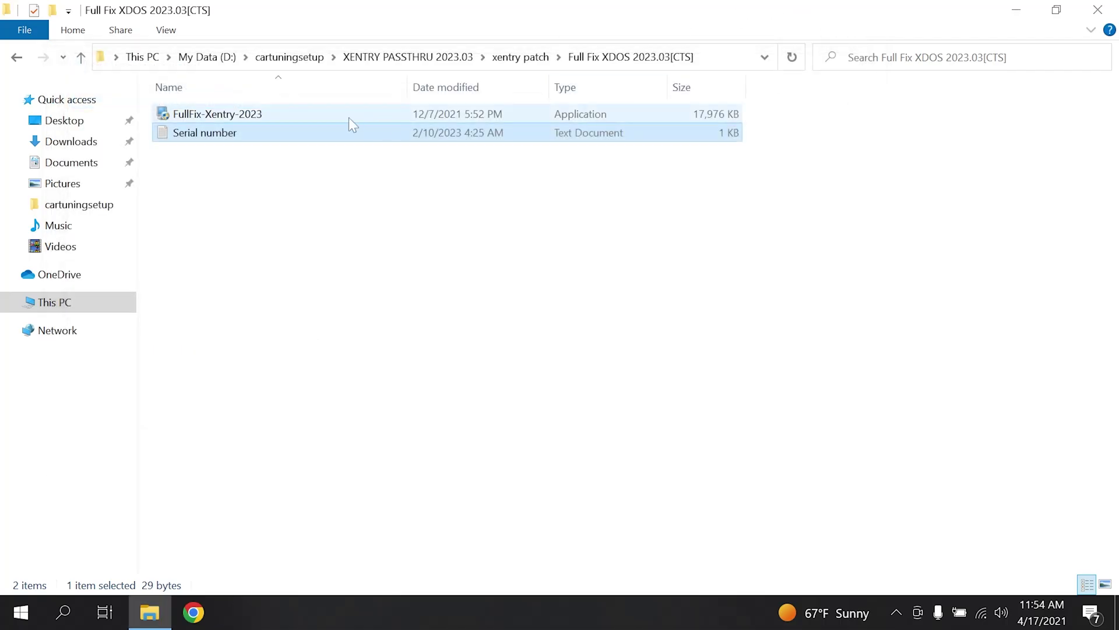
- Run FullFix-Xentry-2023 with permission to make changes and continue to the setup's serial number page
left_click(239, 120)
double_click(239, 120)
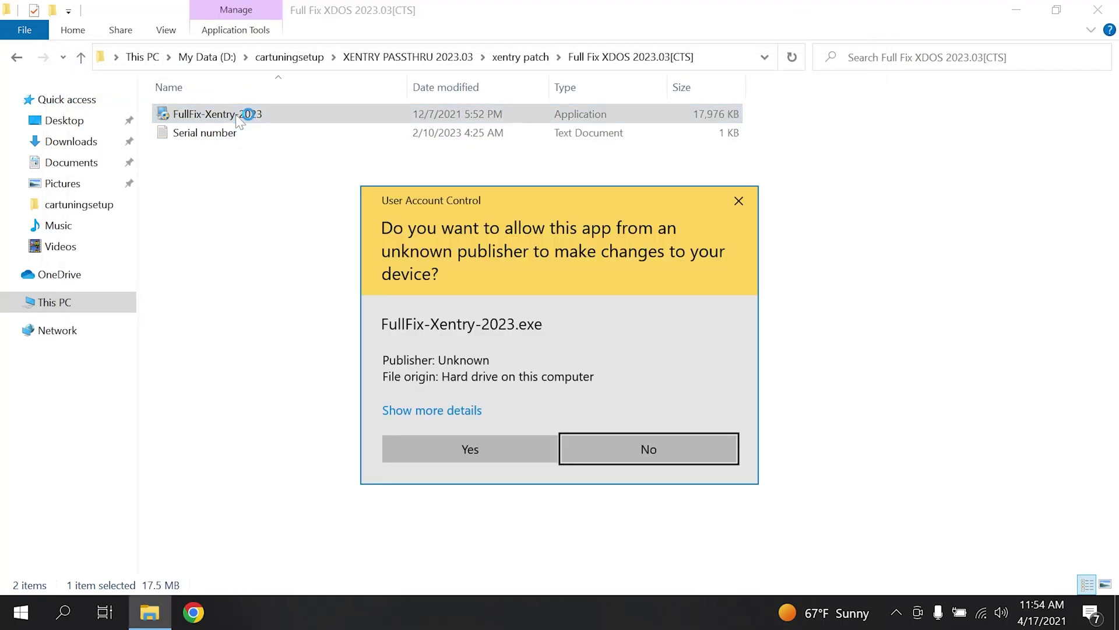
left_click(488, 446)
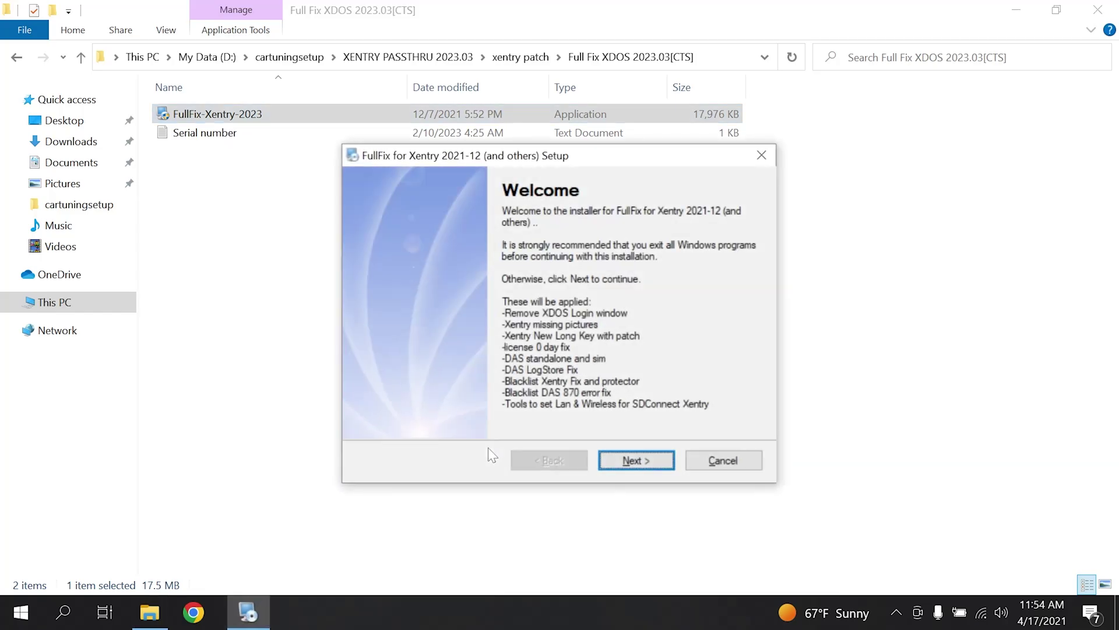
left_click(648, 461)
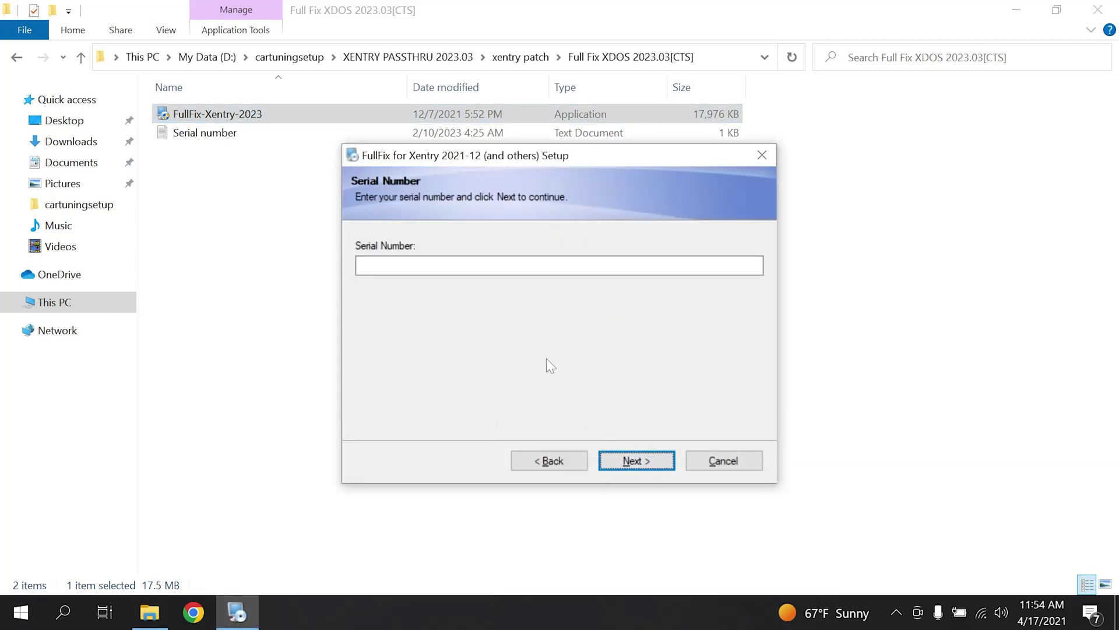
- Paste the copied serial number into the FullFix setup and complete the installation
left_click(491, 268)
right_click(491, 269)
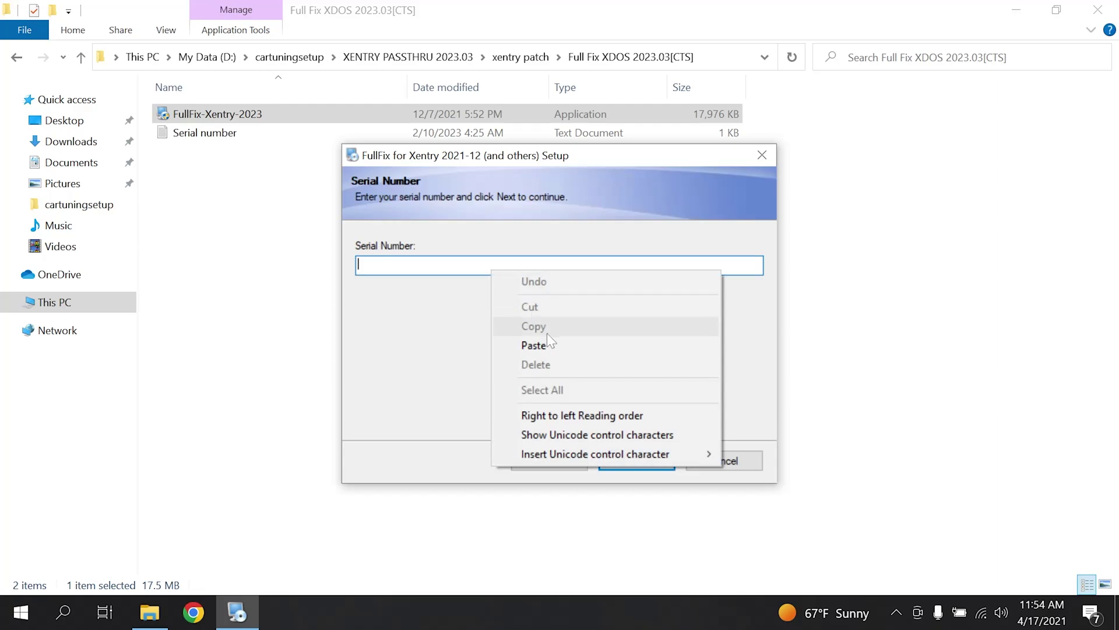
left_click(548, 342)
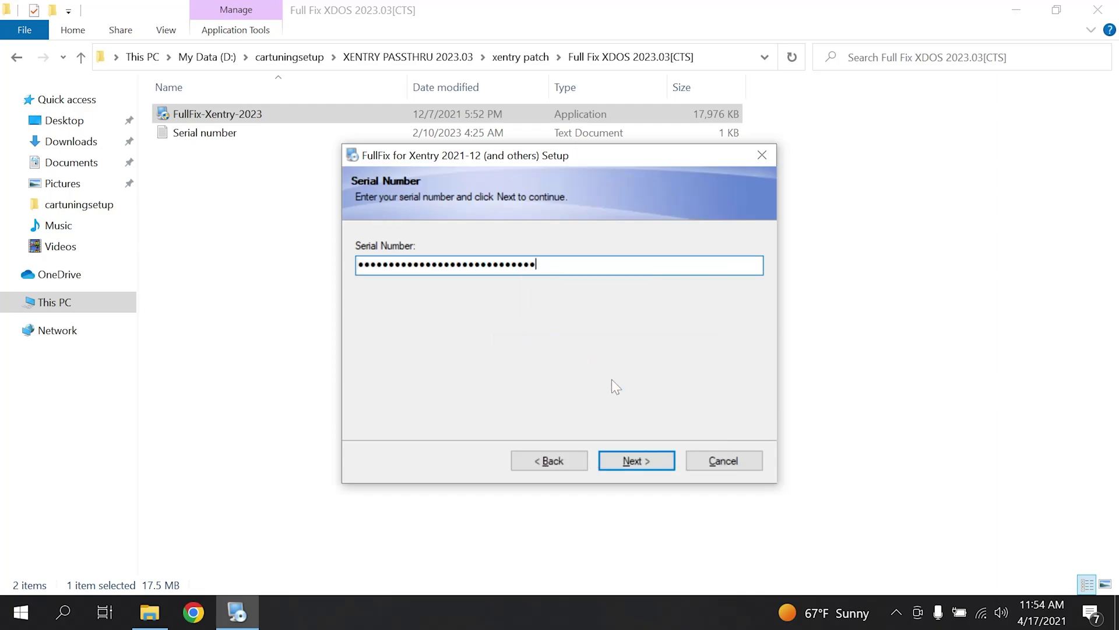
left_click(645, 457)
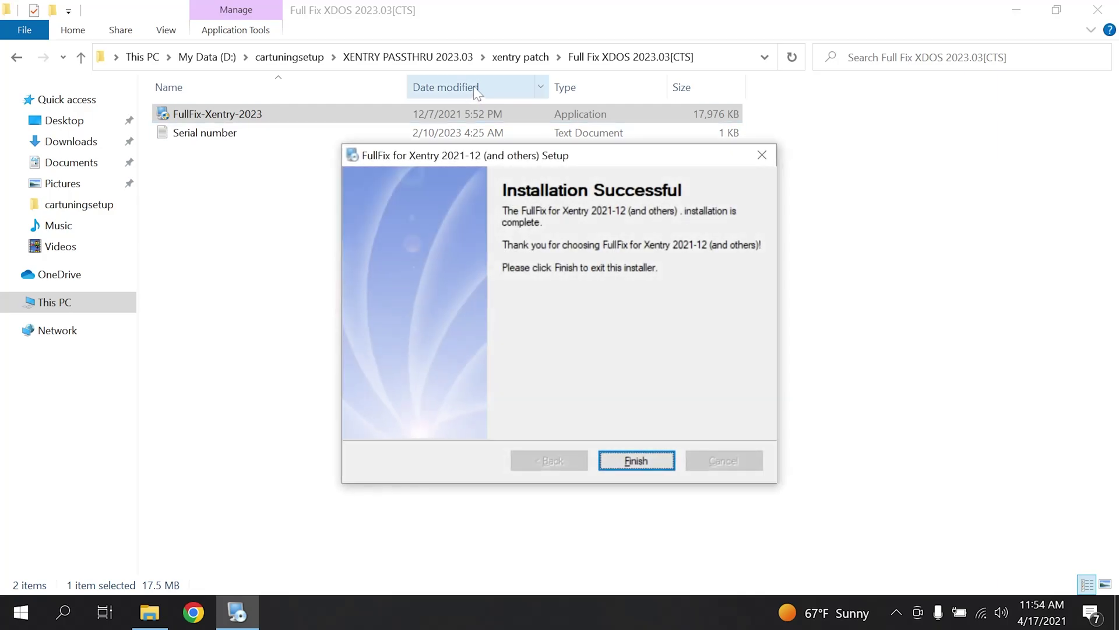
left_click(629, 463)
- Open Fix problem 2221-45 from the xentry patch folder and copy the text com.Daimler.Xentry.Diagservice
left_click(519, 56)
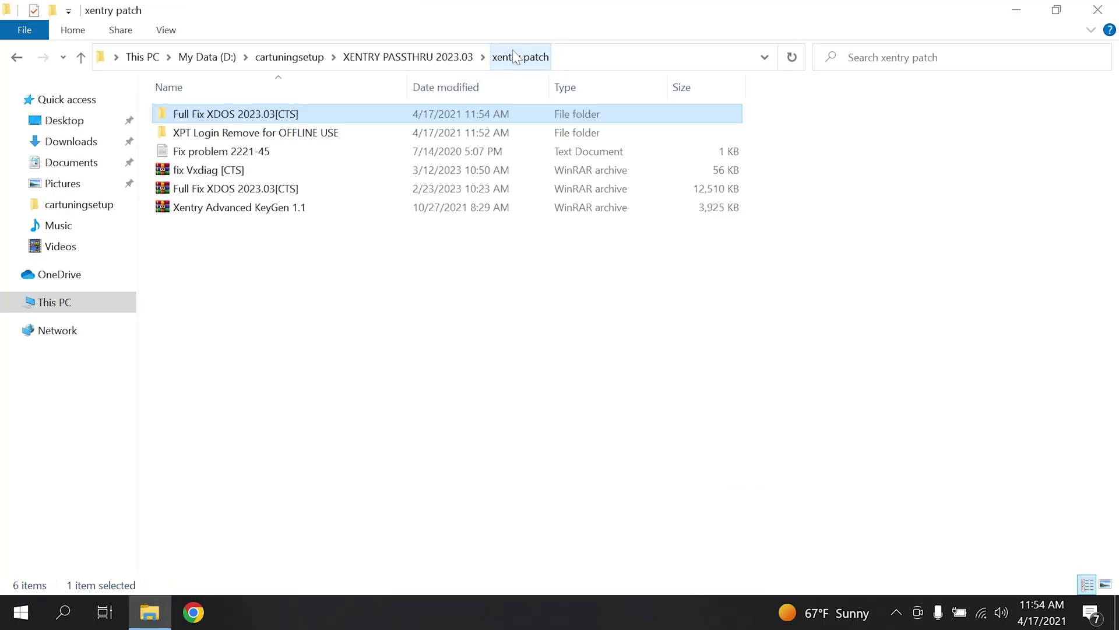
double_click(236, 151)
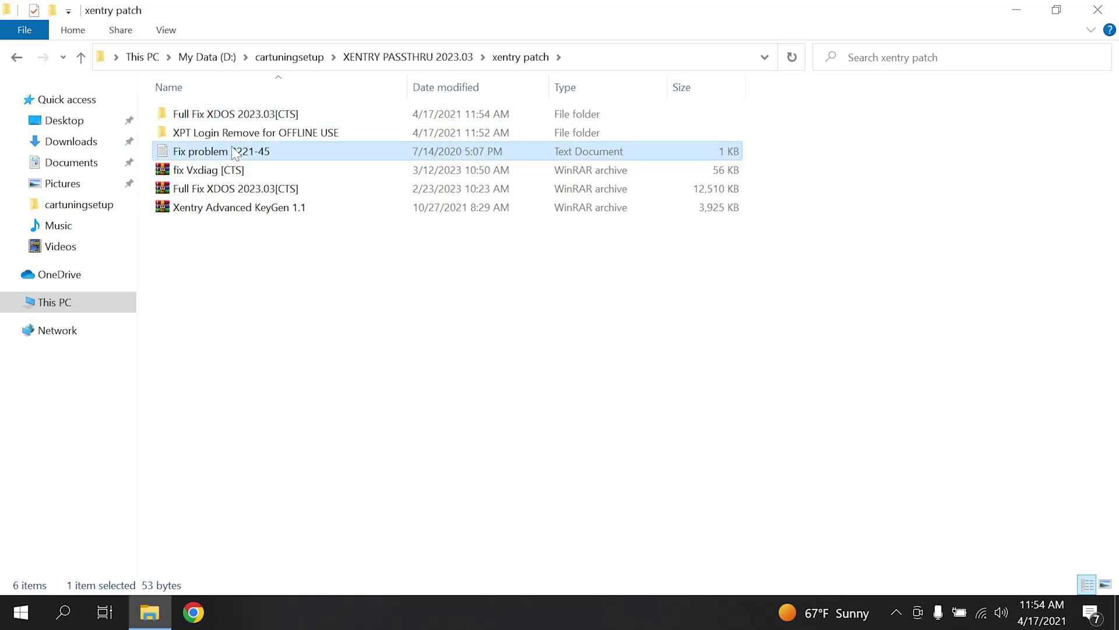
left_click_drag(266, 96, 9, 100)
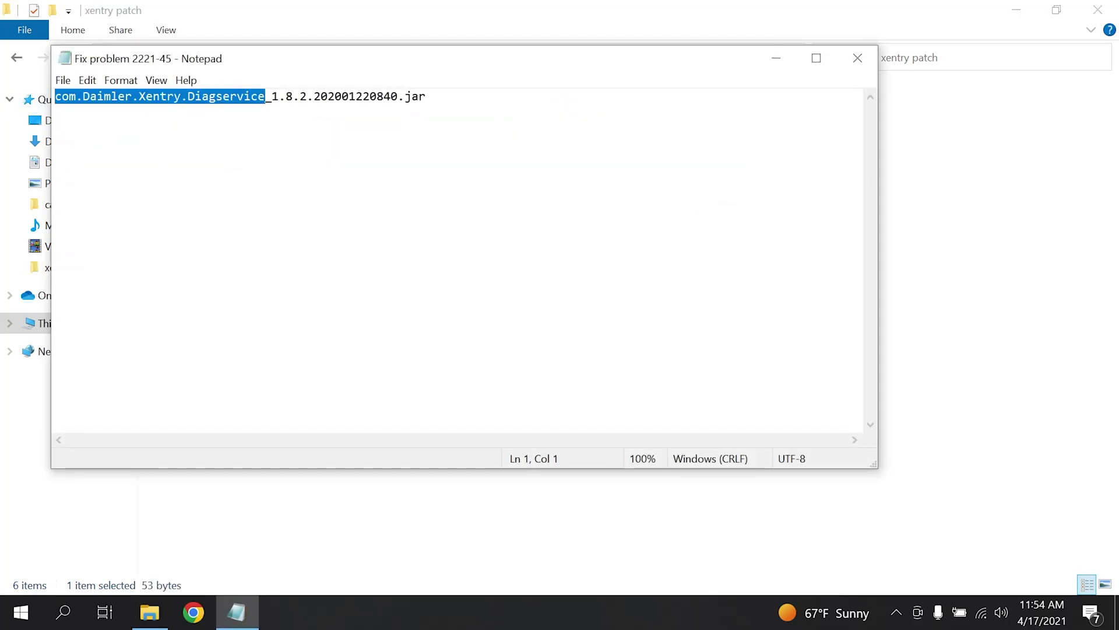
right_click(201, 92)
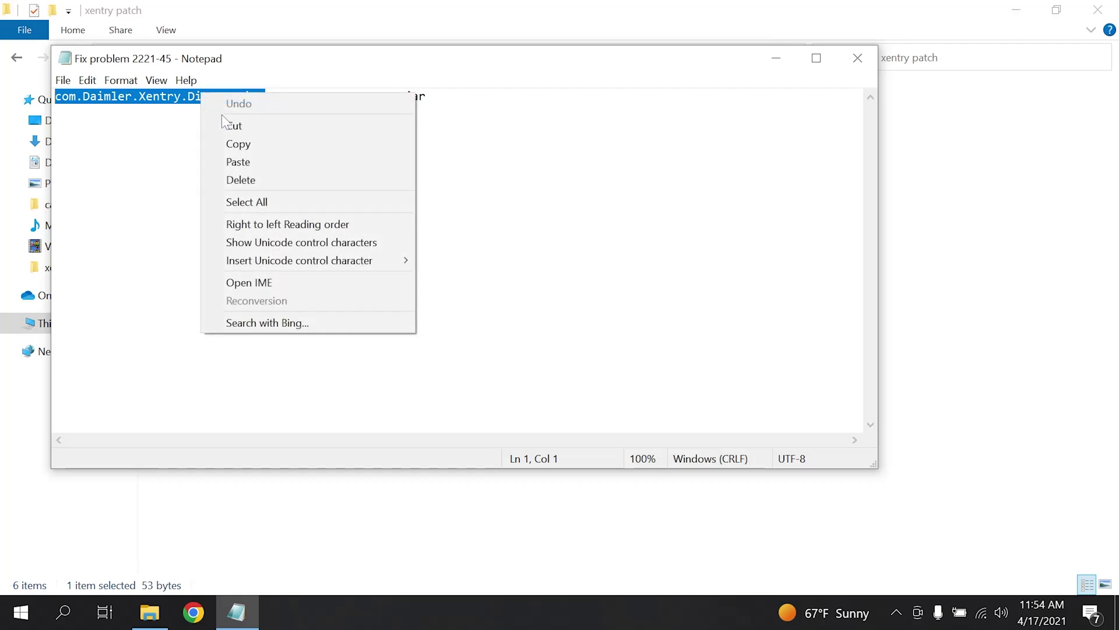
left_click(236, 143)
- Leave the patch folder and search This PC for com.Daimler.Xentry.Diagservice
left_click(296, 7)
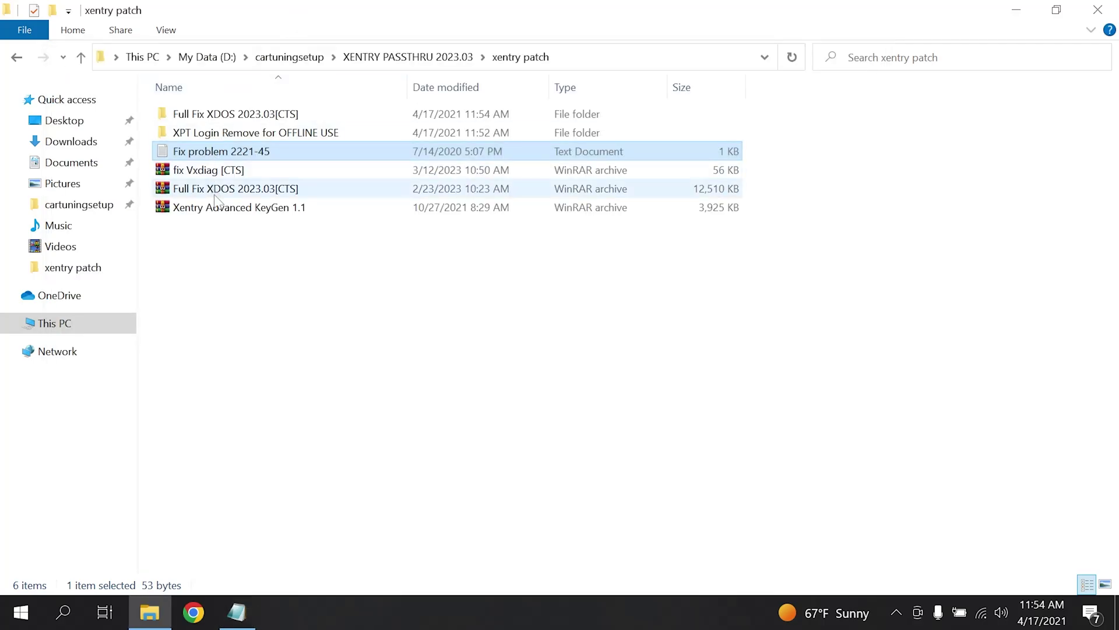
right_click(151, 599)
left_click(347, 426)
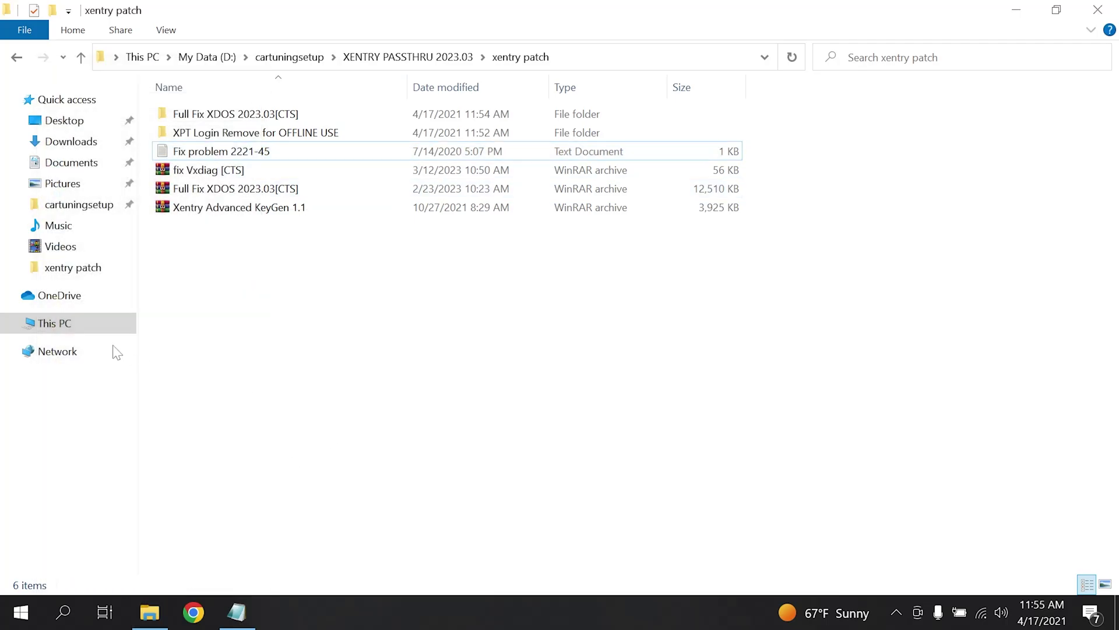
left_click(54, 323)
left_click(898, 63)
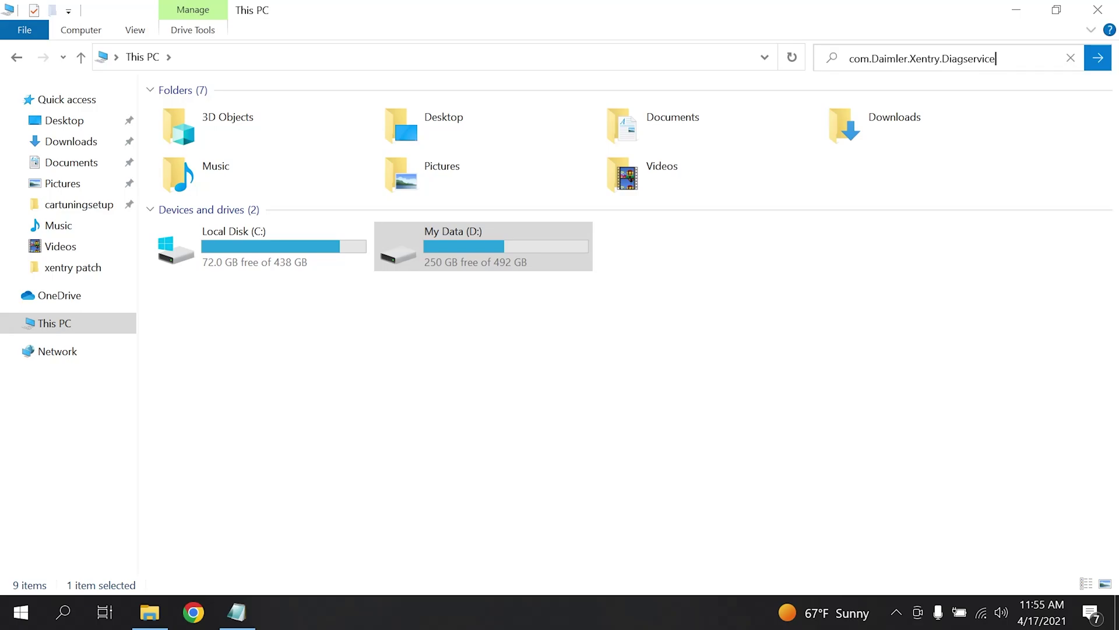
left_click(1098, 57)
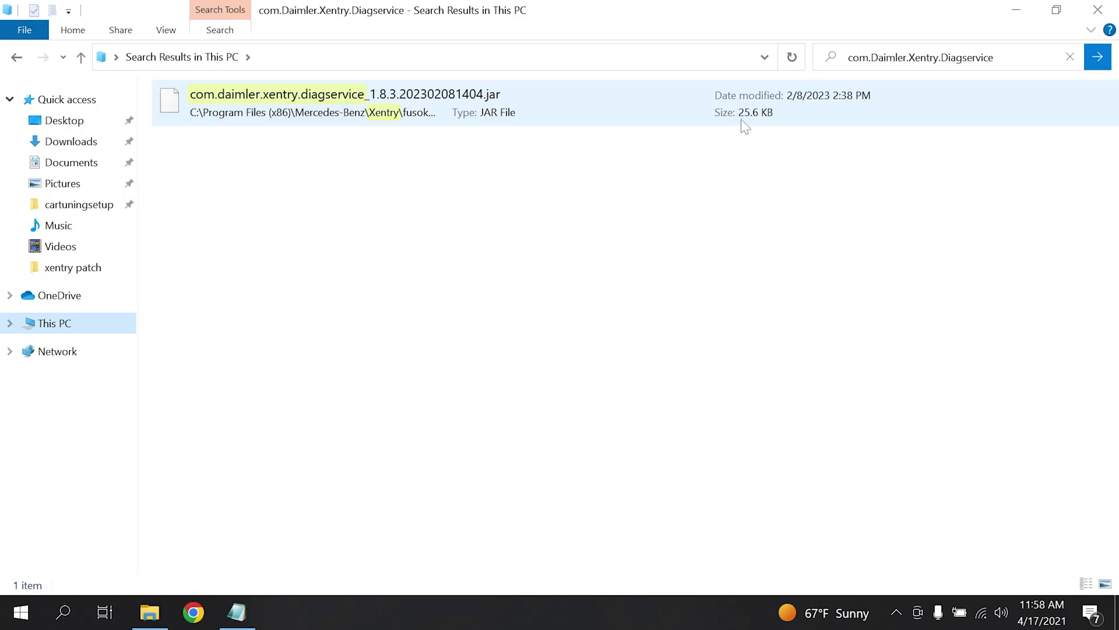
- Delete com.daimler.xentry.diagservice_1.8.3.202302081404.jar, granting administrator permission
left_click(532, 106)
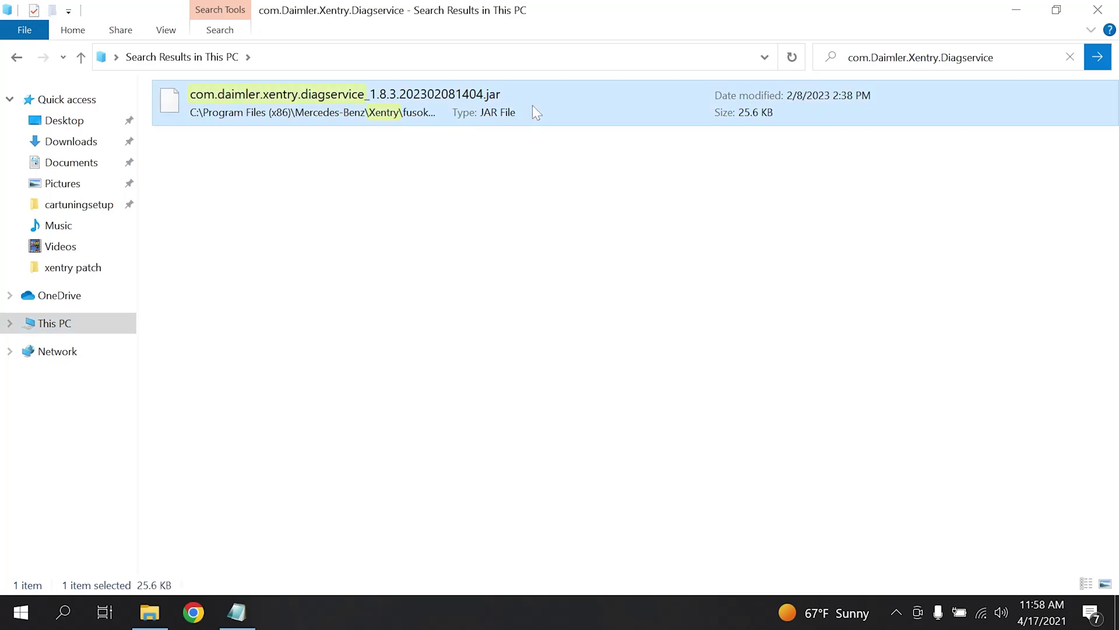
right_click(500, 105)
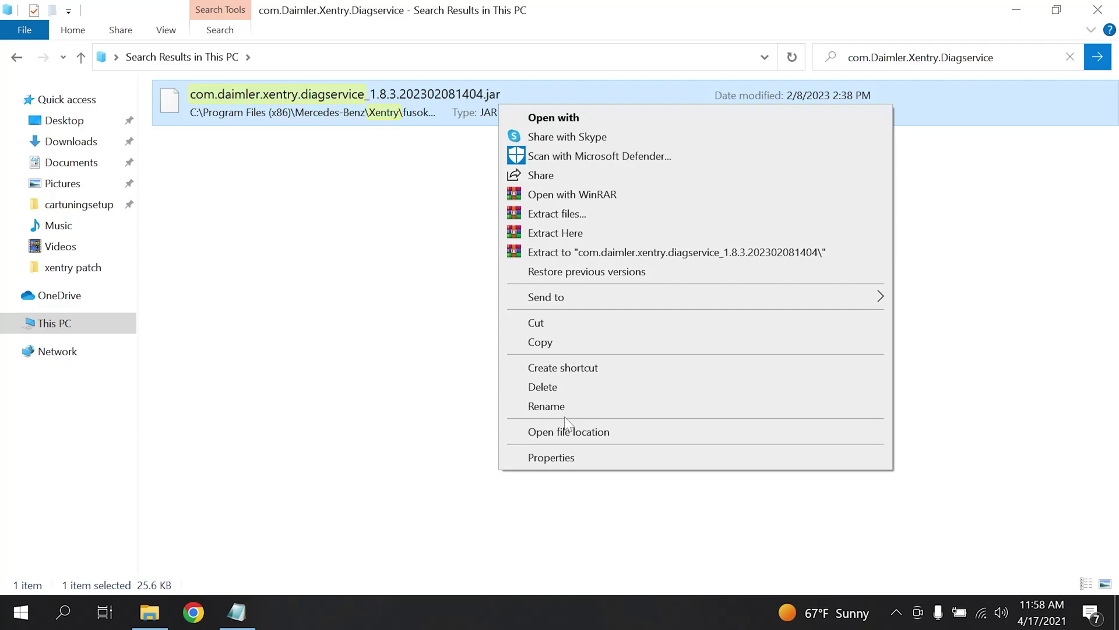
left_click(578, 388)
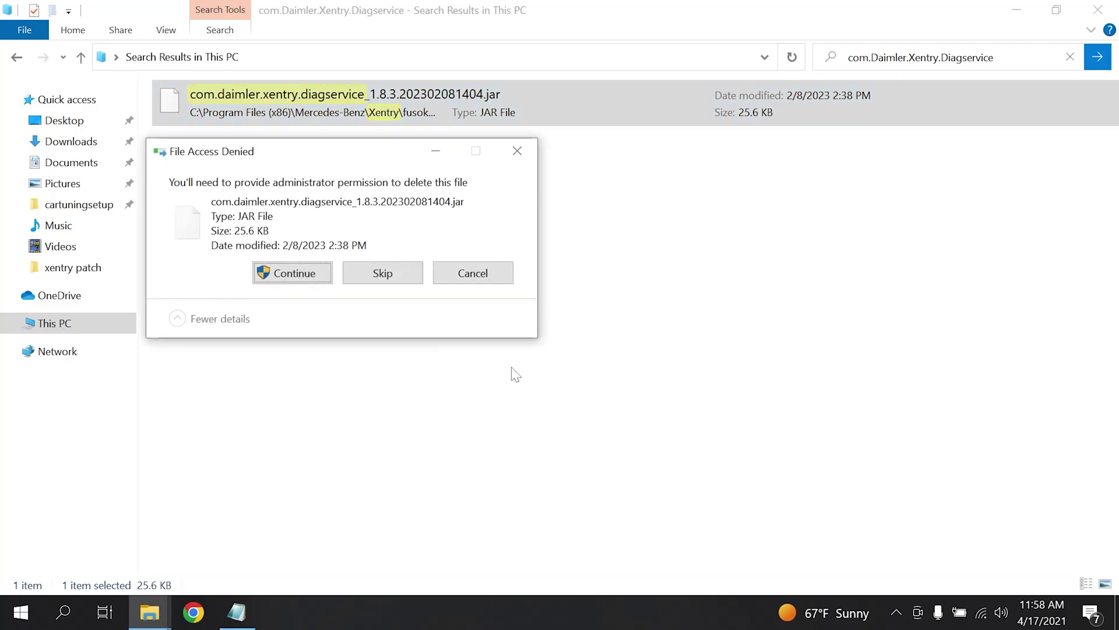
left_click(312, 281)
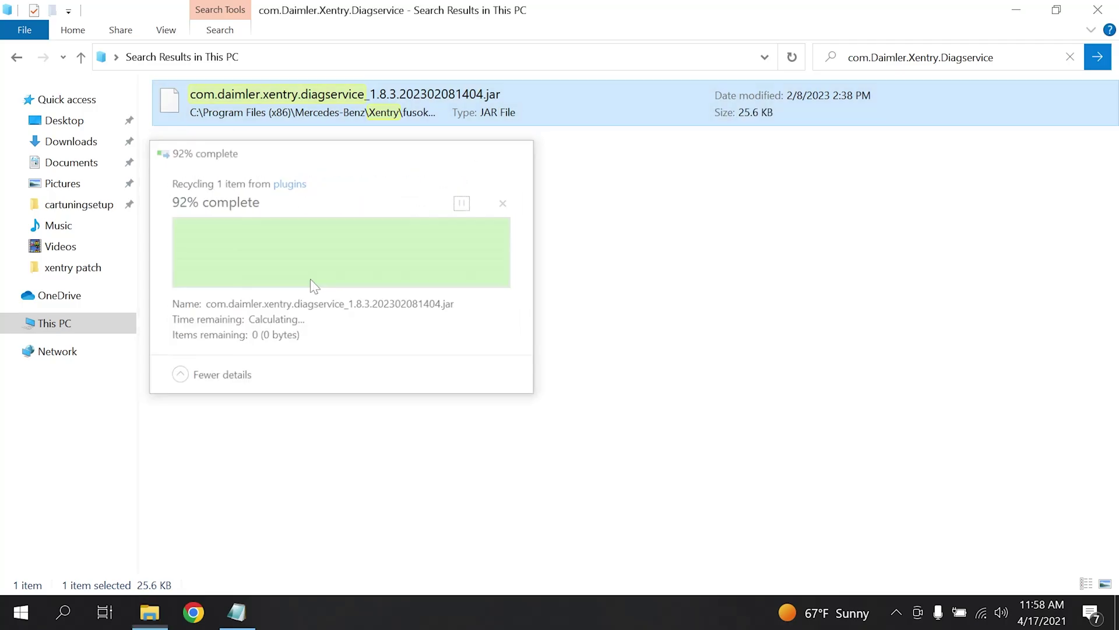
- Return to the xentry patch folder and copy the Mercedes-Benz folder from XPT Login Remove for OFFLINE USE
left_click(23, 55)
left_click(23, 56)
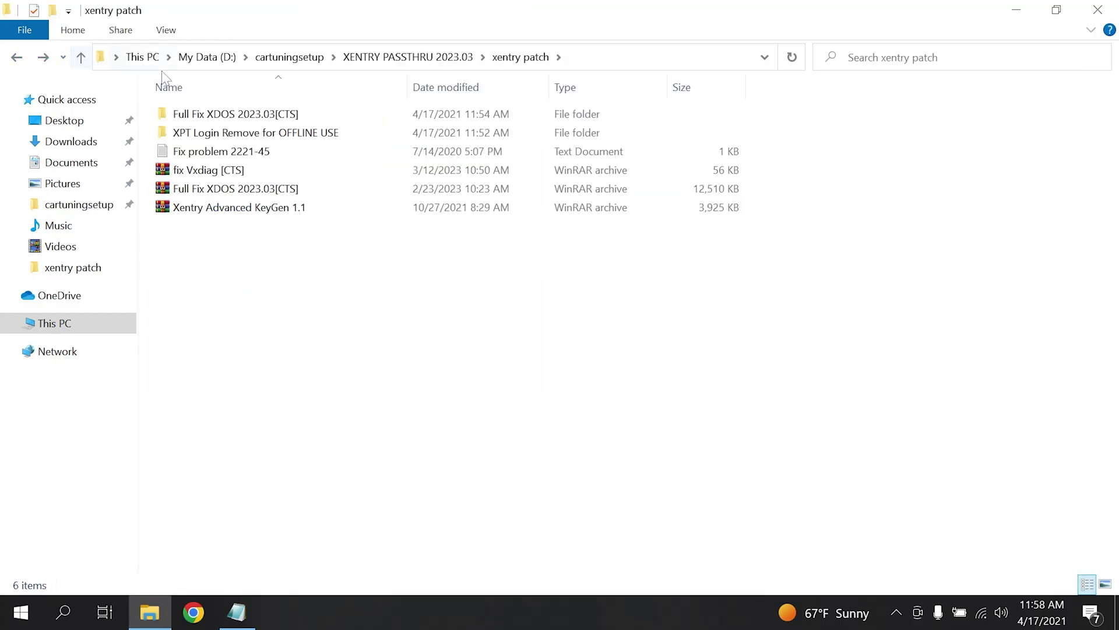
double_click(371, 132)
left_click(307, 118)
right_click(307, 117)
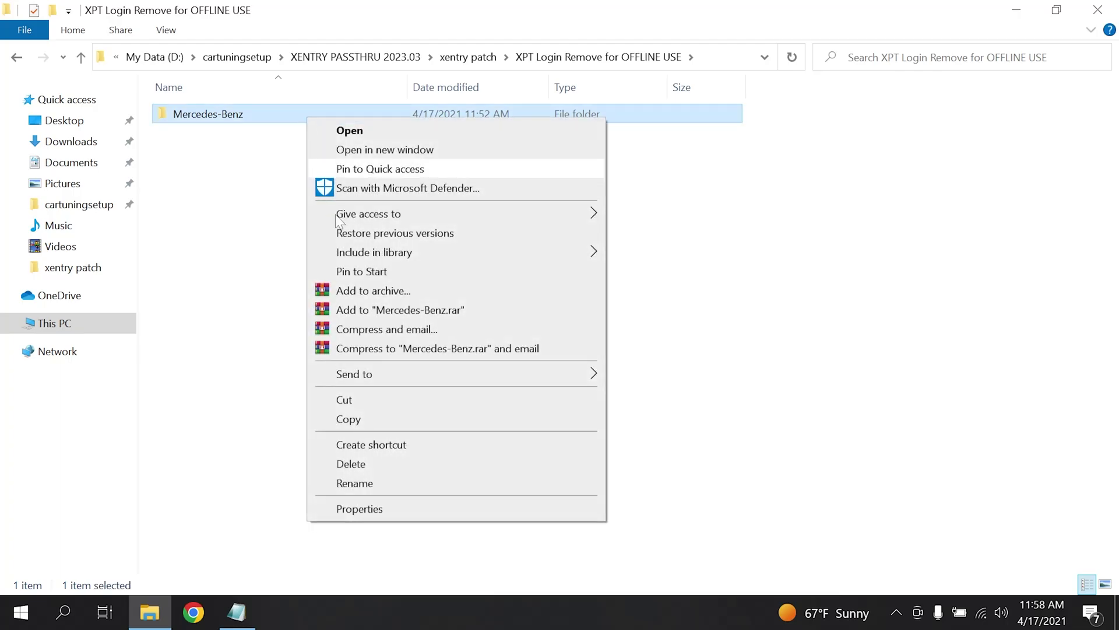
left_click(369, 420)
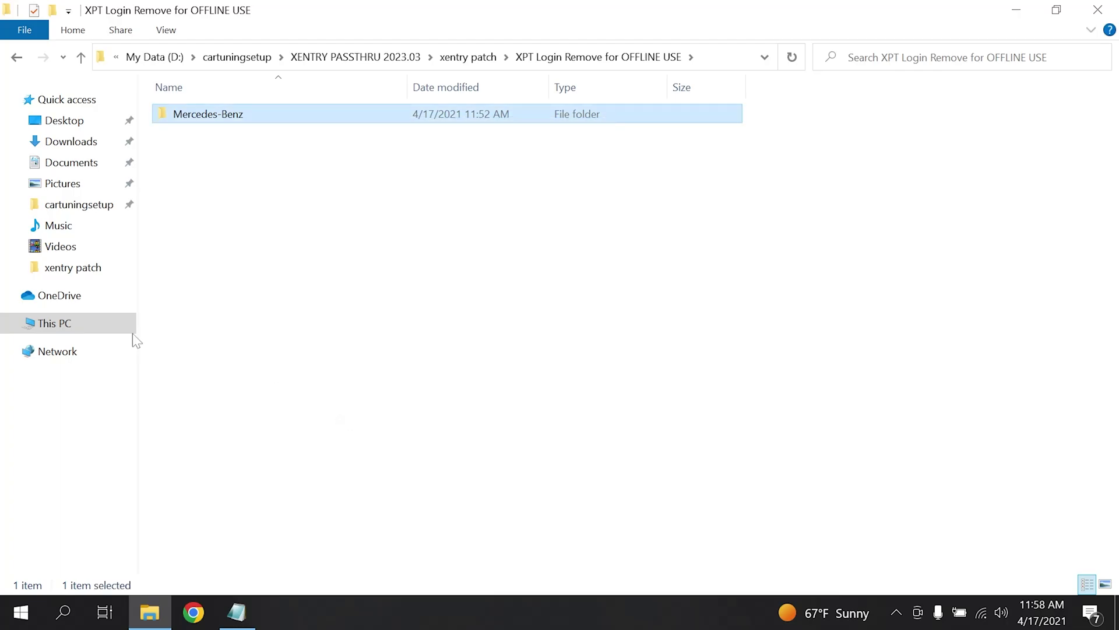
- Paste the copied Mercedes-Benz folder into Program Files (x86) on drive C and close the File Explorer and Notepad windows
left_click(44, 323)
double_click(270, 265)
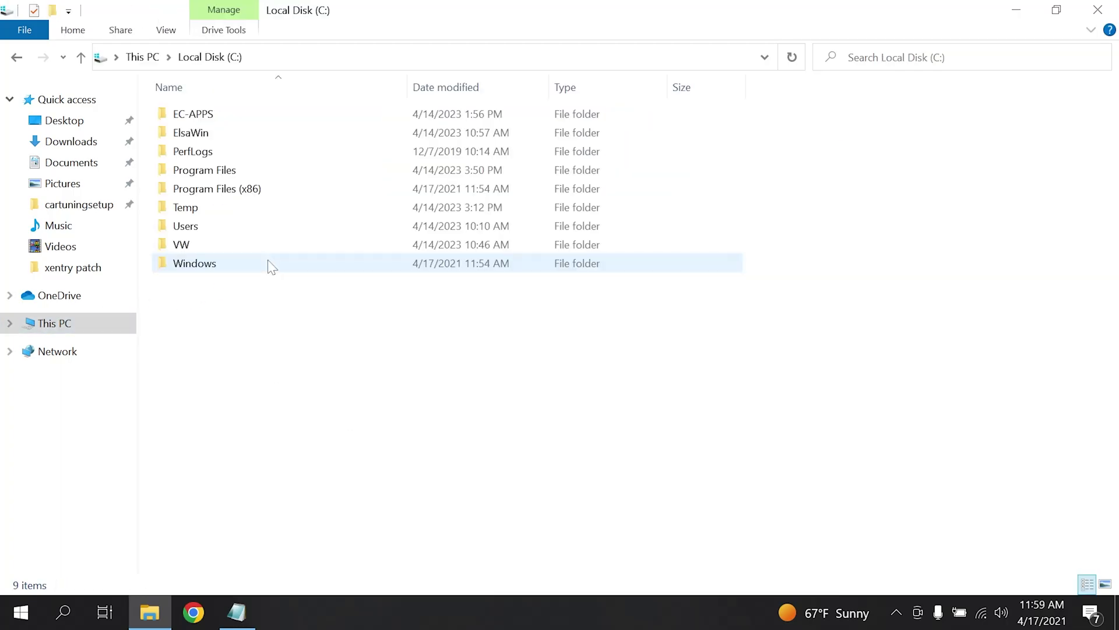
double_click(251, 192)
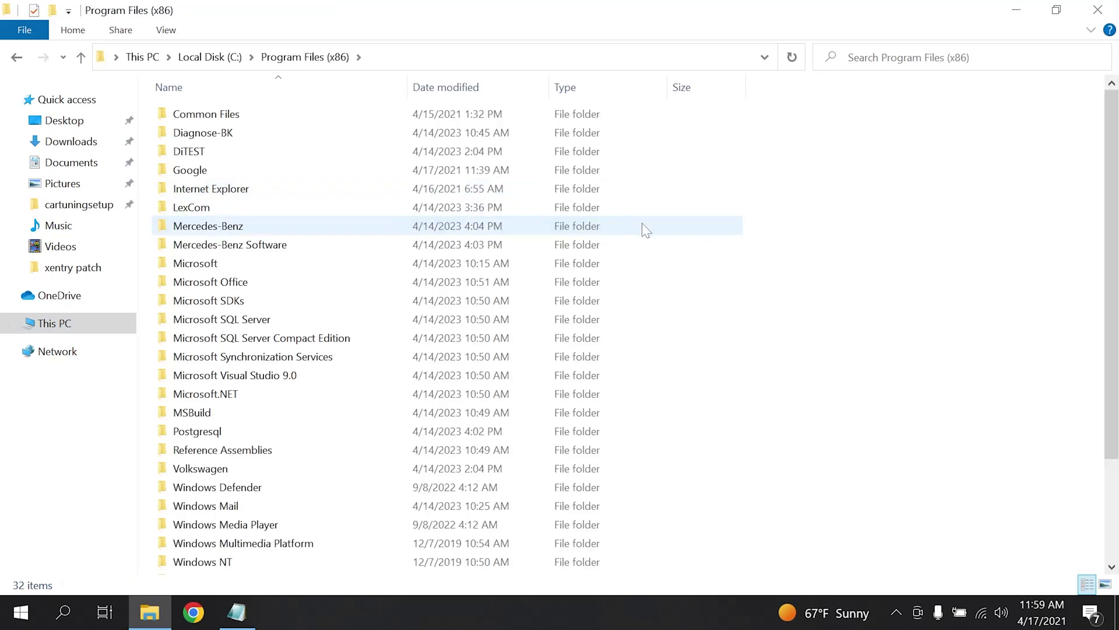
right_click(824, 210)
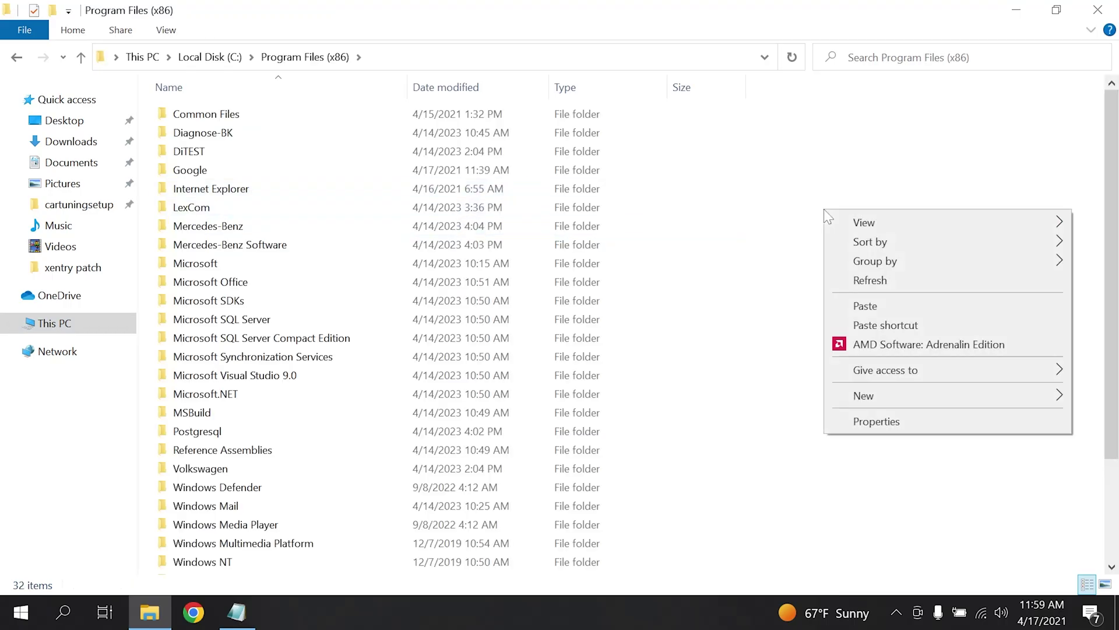
left_click(870, 308)
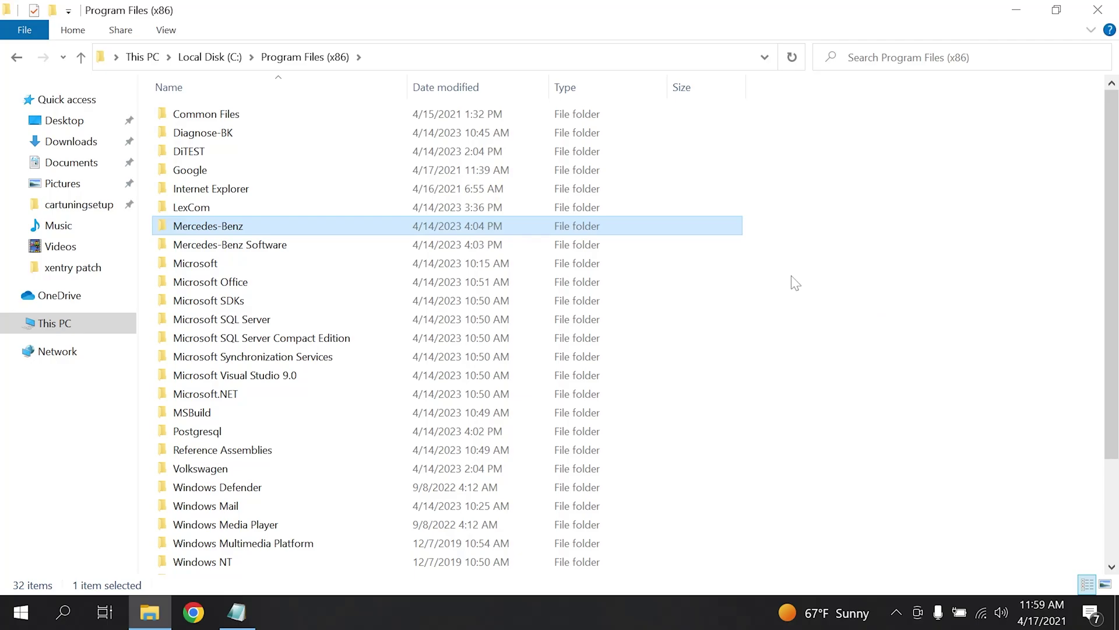
left_click(1098, 10)
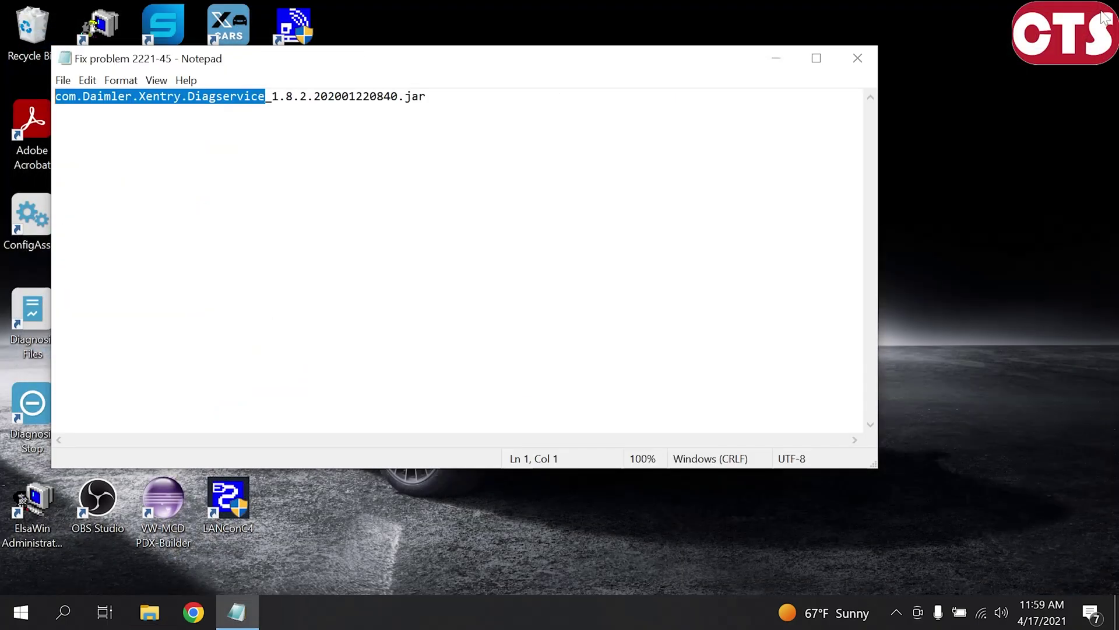
left_click(857, 58)
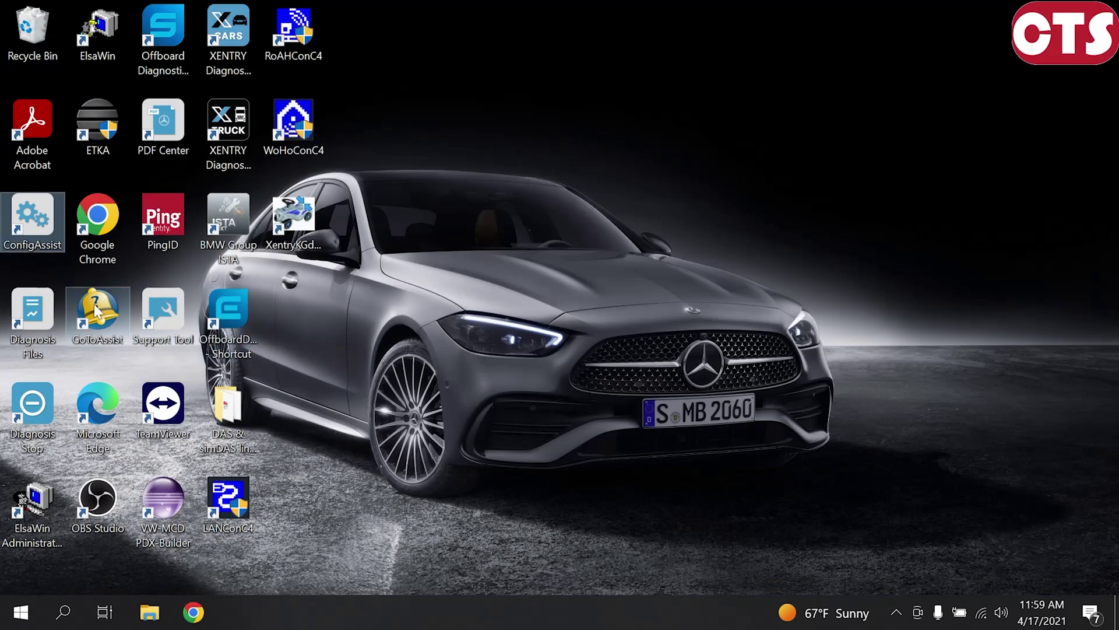
- Open ConfigAssist, proceed through its configuration to Install StartKey, and try to obtain a StartKey online
double_click(33, 234)
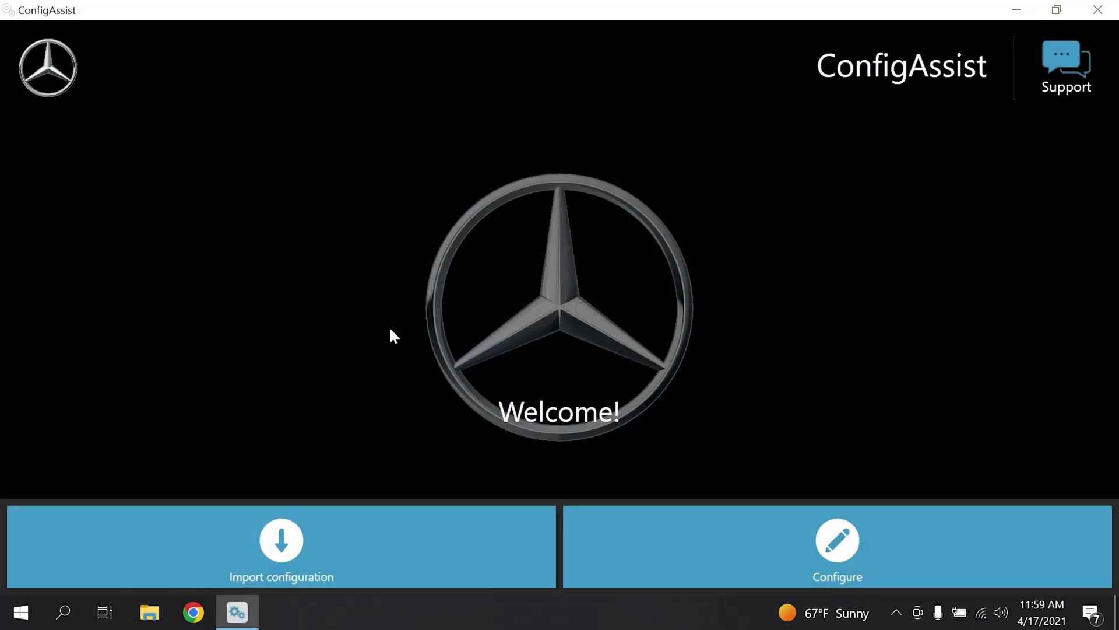
left_click(669, 512)
left_click(1046, 548)
left_click(1055, 542)
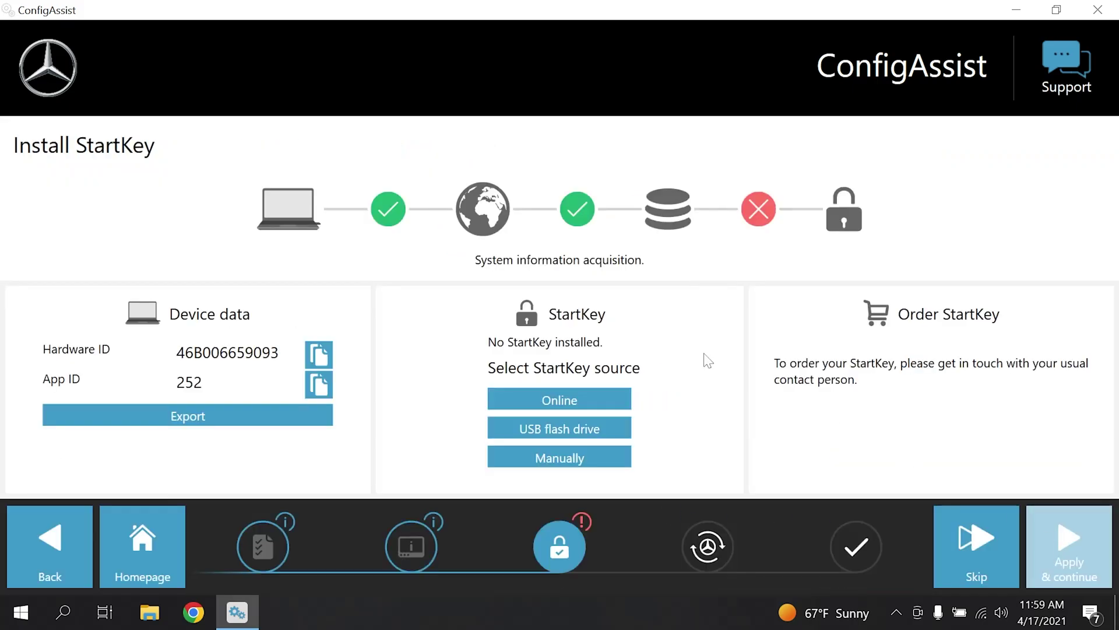
left_click(559, 400)
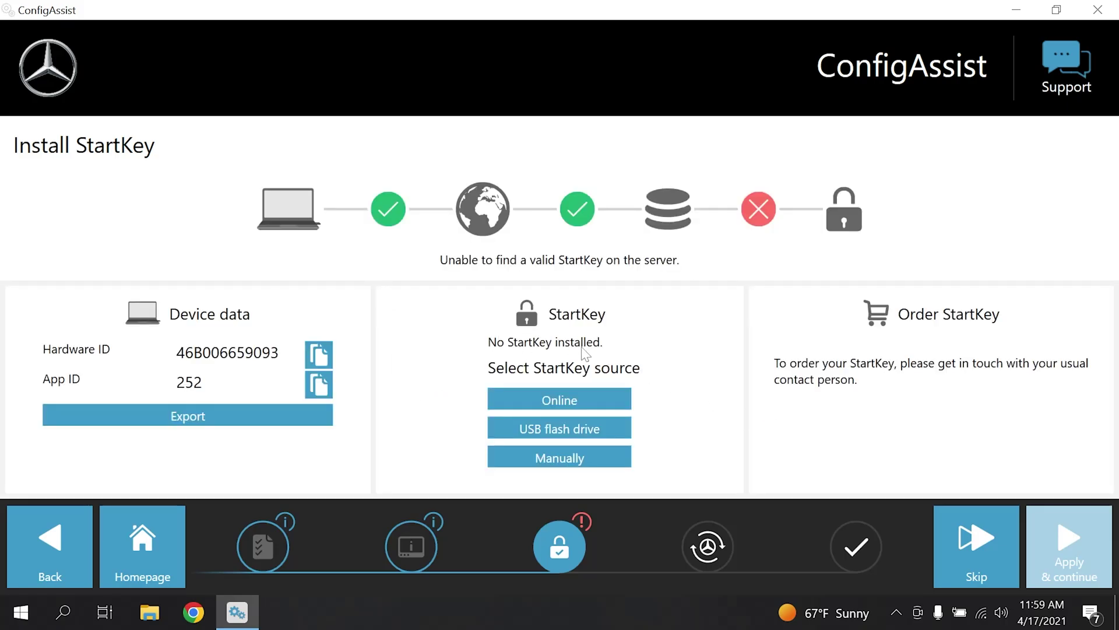
- Copy the hardware ID and open D:\cartuningsetup\XENTRY PASSTHRU 2023.03\xentry patch in File Explorer
left_click(322, 360)
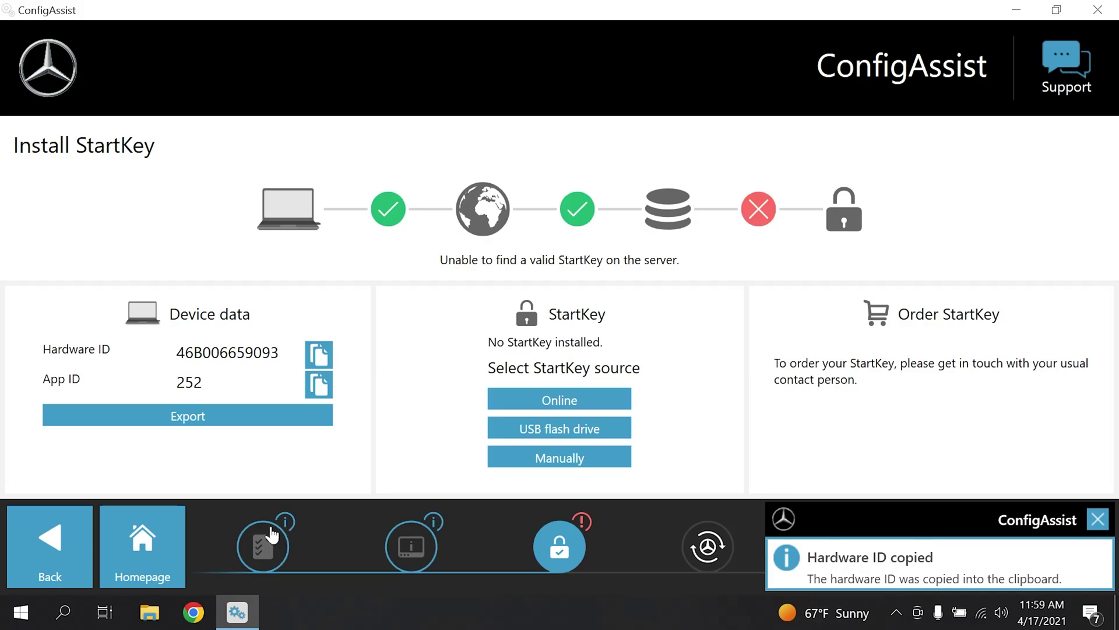
left_click(150, 612)
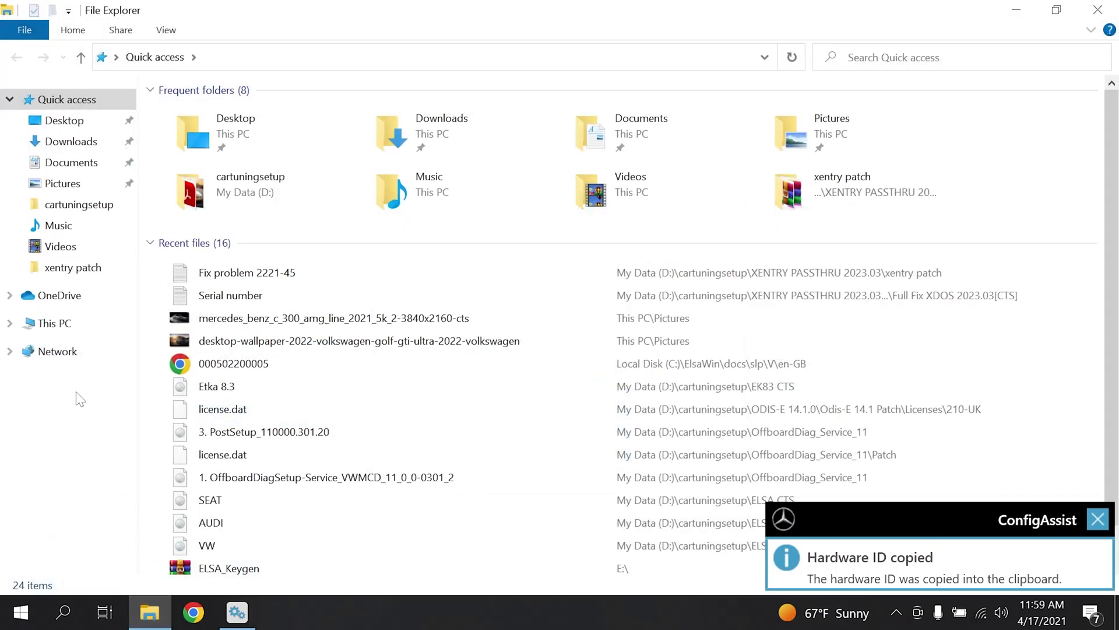
left_click(65, 323)
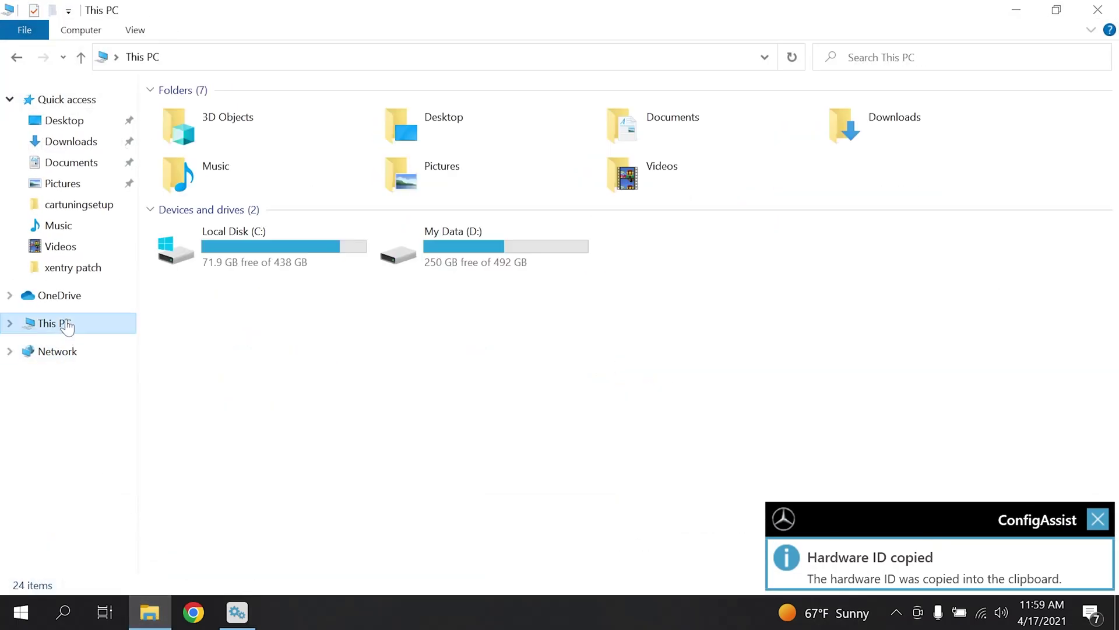
double_click(414, 263)
left_click(315, 126)
double_click(315, 125)
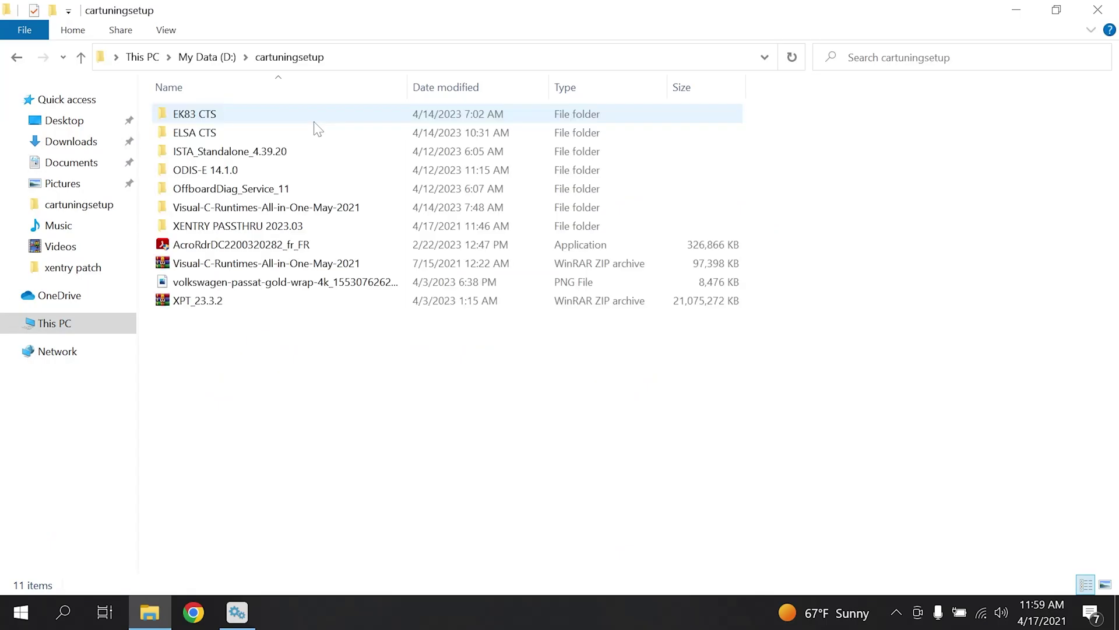
double_click(240, 226)
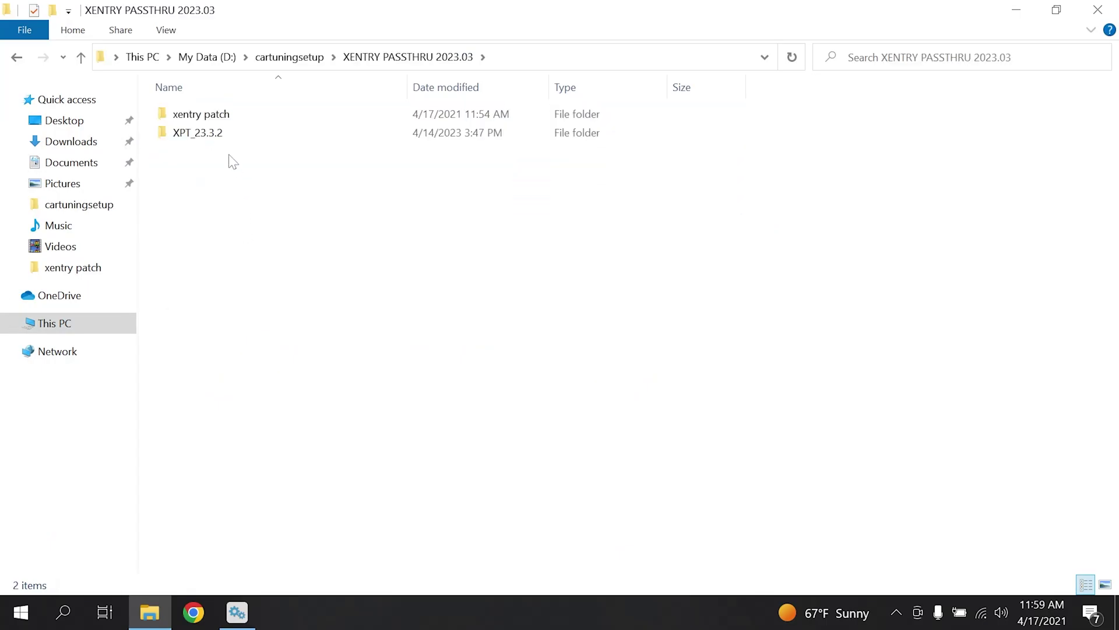
double_click(226, 117)
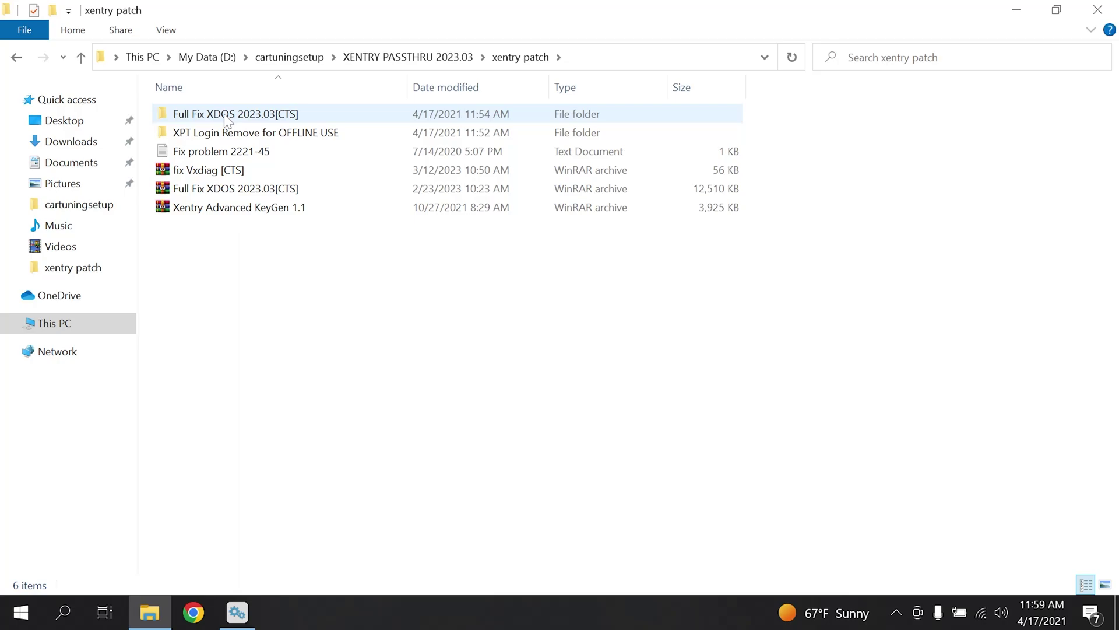
- Extract the Xentry Advanced KeyGen 1.1 archive into its own folder
left_click(218, 207)
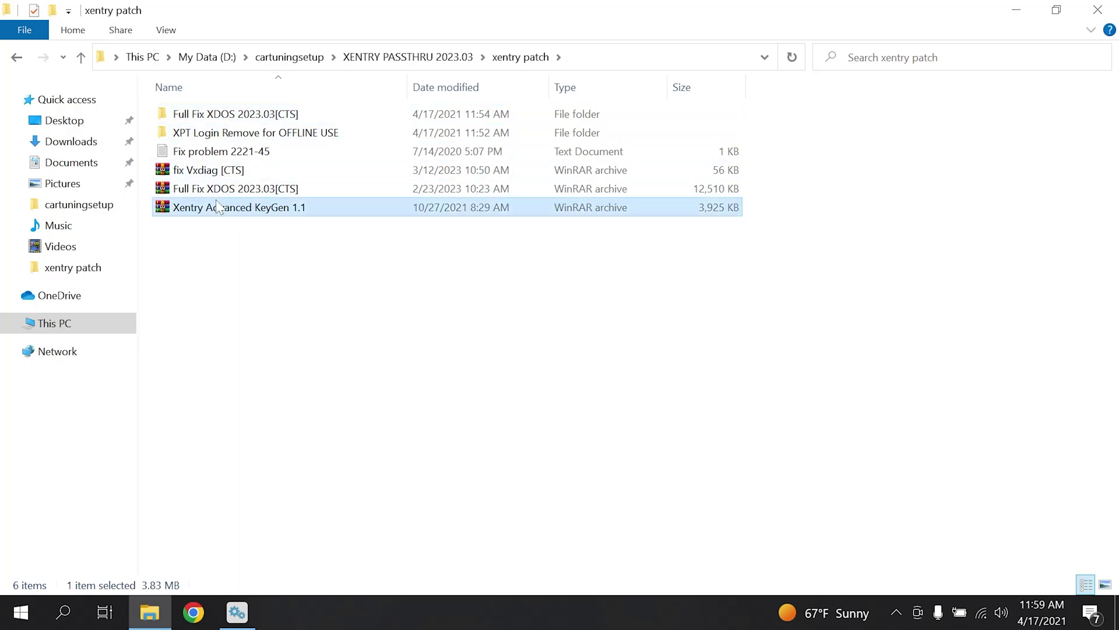
right_click(217, 204)
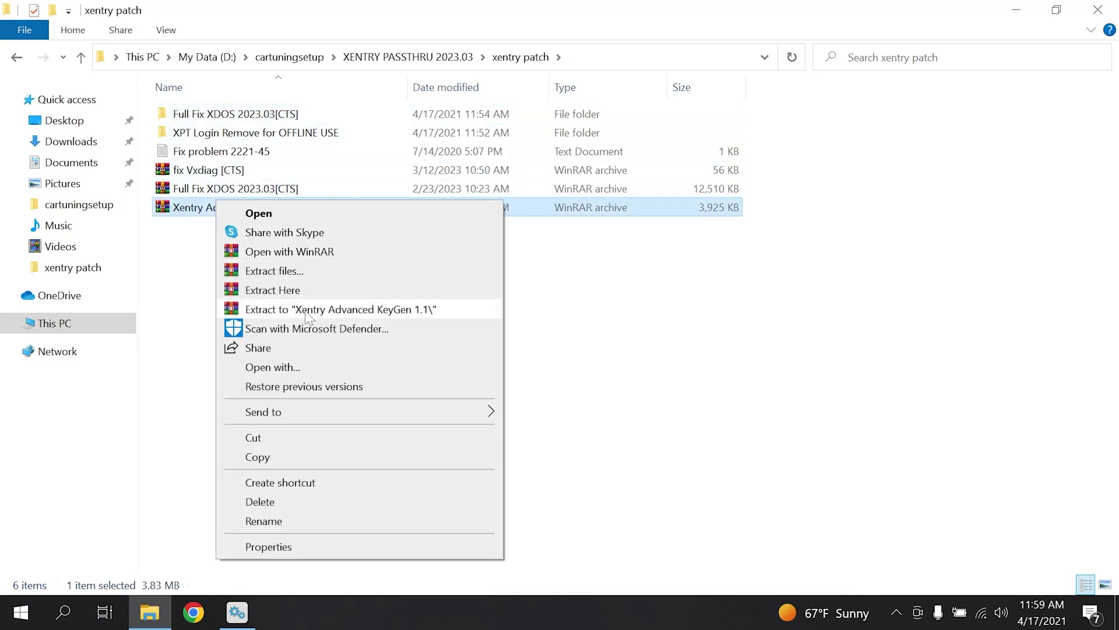
left_click(307, 309)
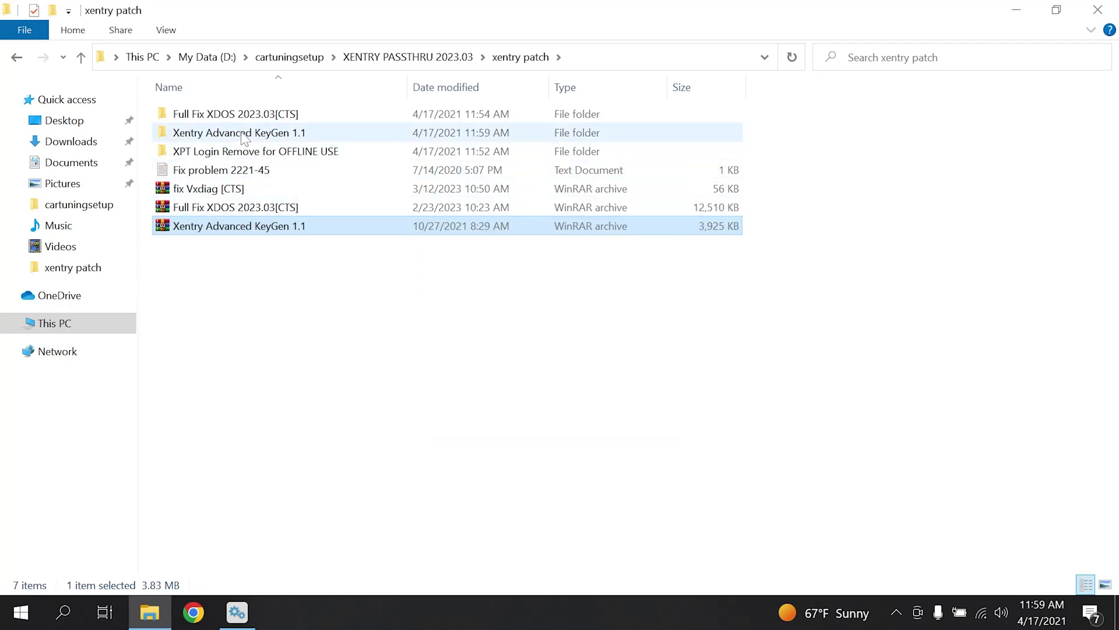
- Open the extracted Xentry Advanced KeyGen 1.1 folder and its inner folder, and run the Xentry Advanced KeyGen application
double_click(243, 134)
double_click(250, 115)
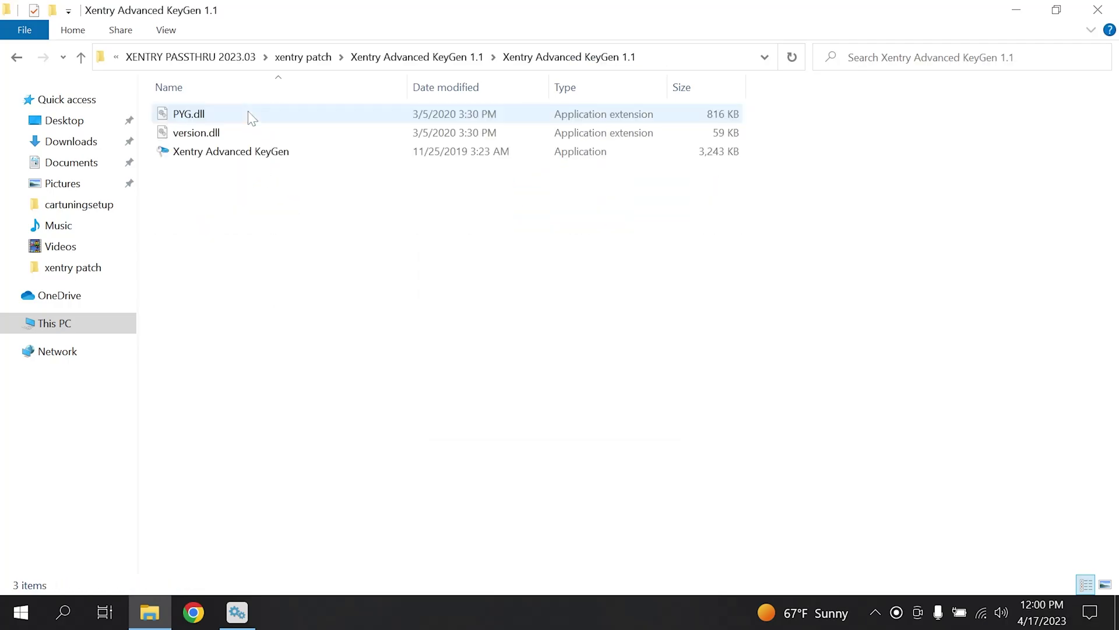
left_click(220, 158)
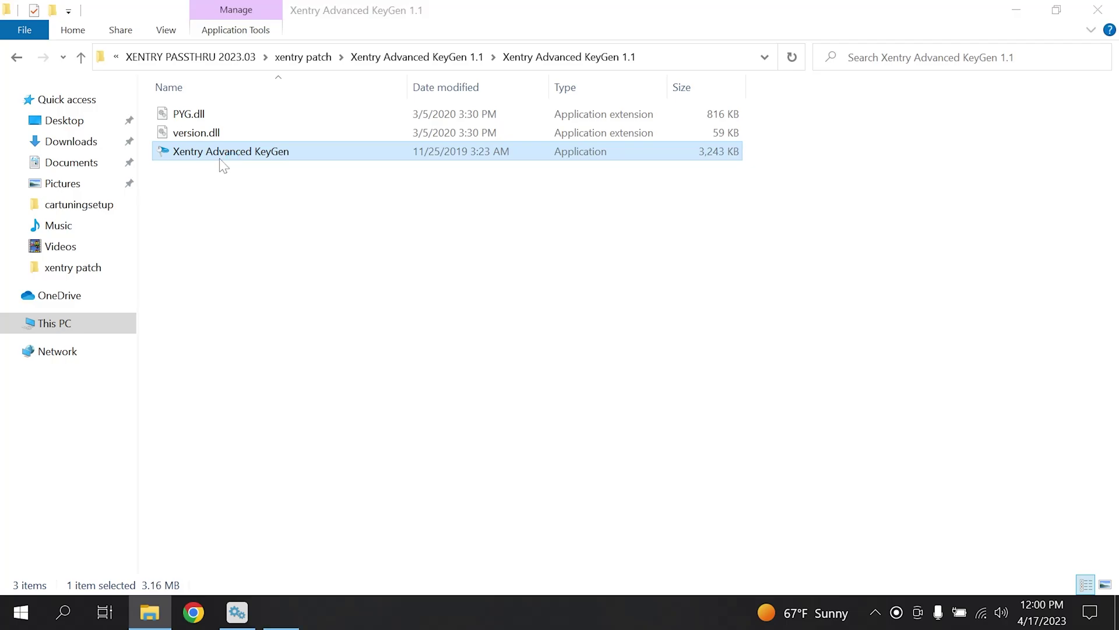
double_click(220, 158)
left_click(386, 419)
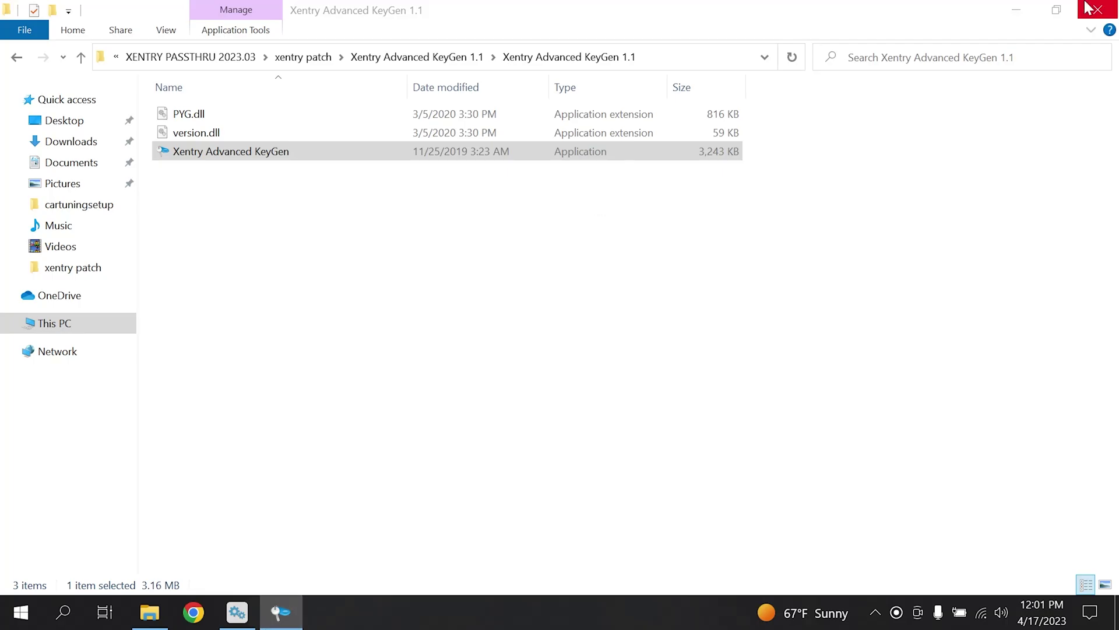
- Minimize File Explorer, submit the KeyGen's startup password, and paste the copied hardware ID as the HWID
left_click(1016, 10)
left_click(618, 355)
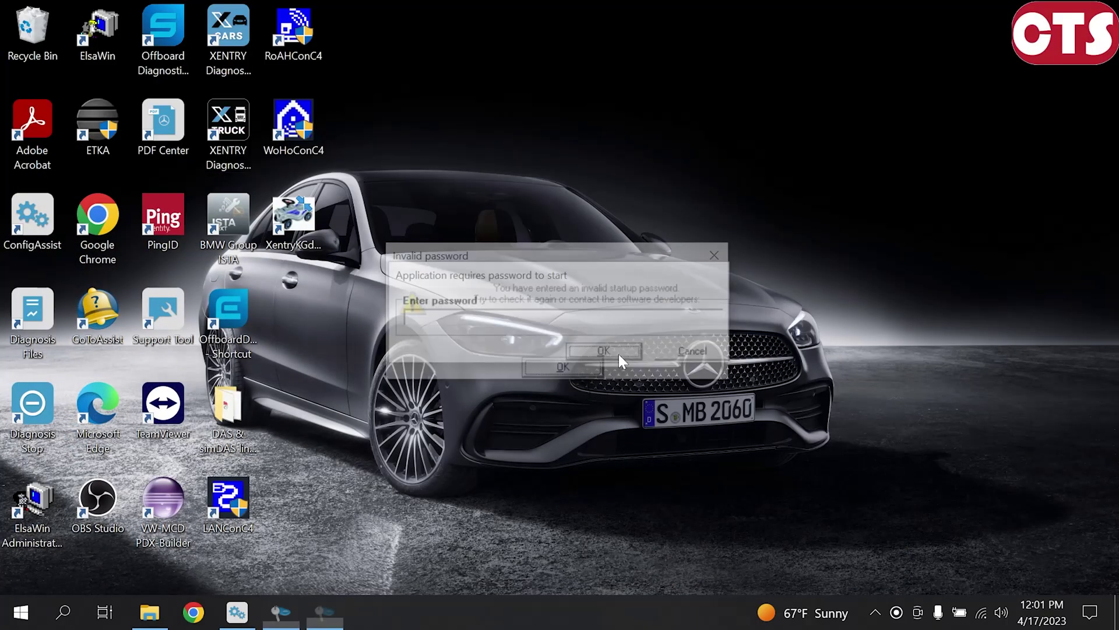
left_click(603, 366)
left_click(603, 367)
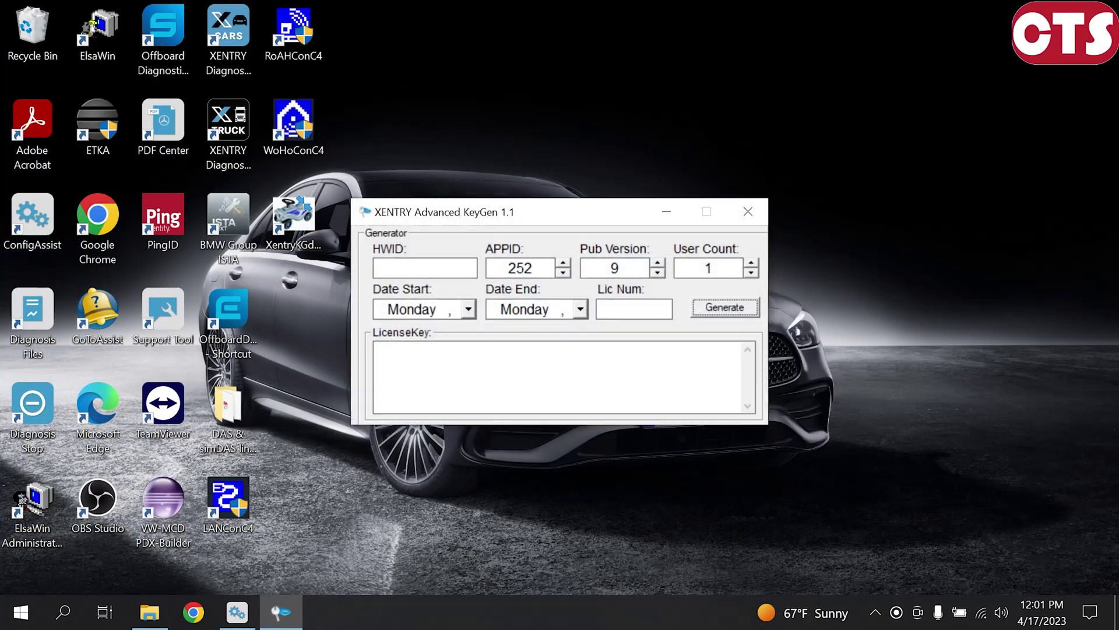
right_click(416, 271)
left_click(458, 346)
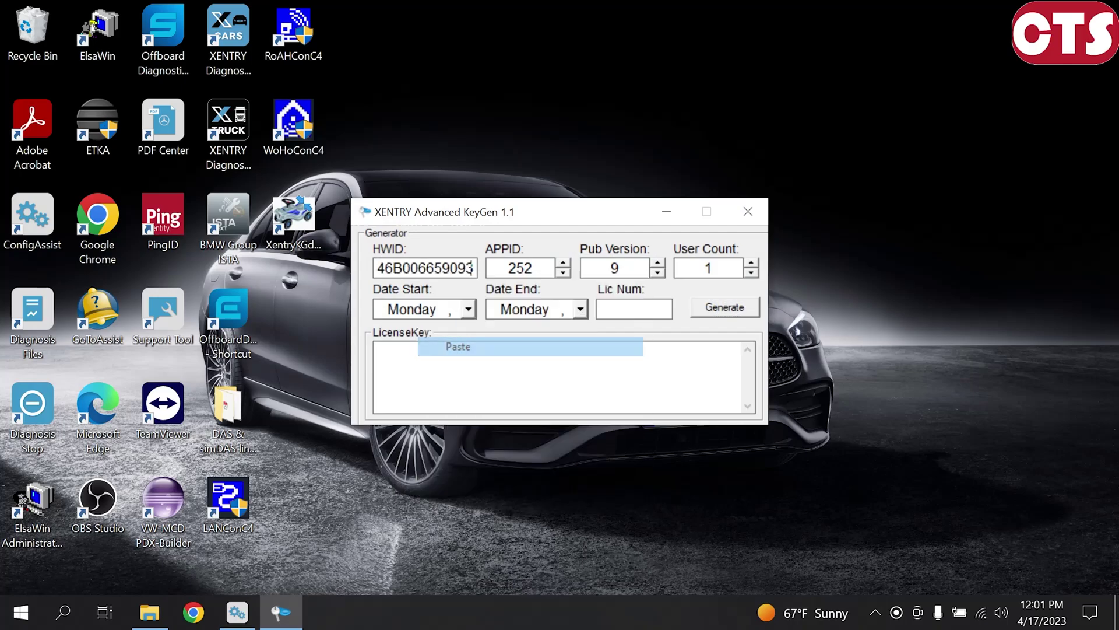
- Set Date End to April 17, 2033 and Lic Num to 1, and generate the license key
left_click(581, 311)
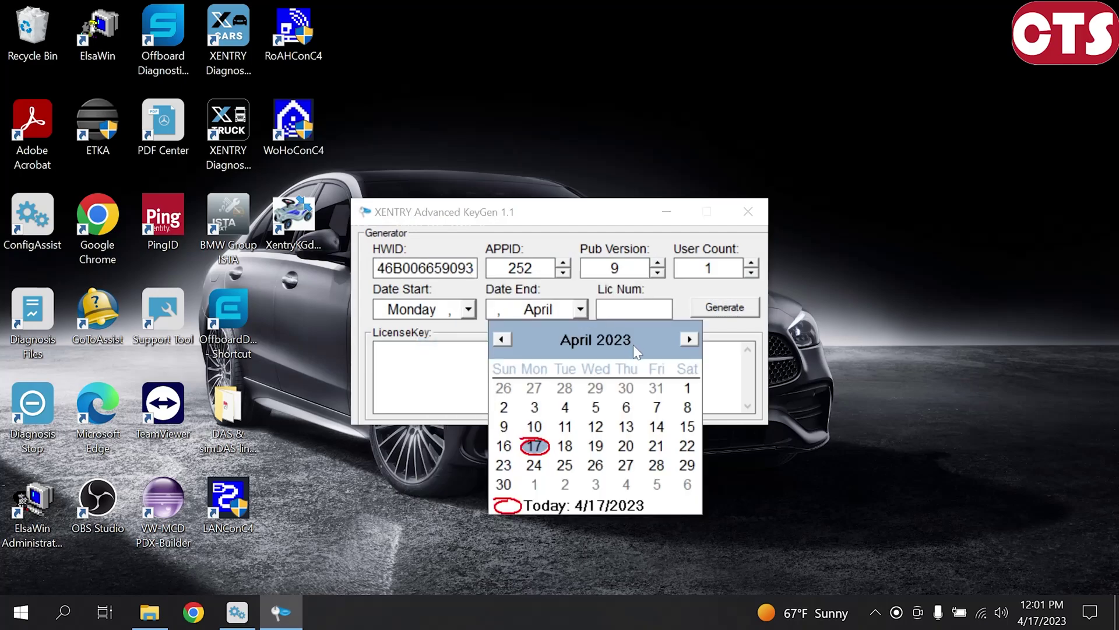
key("Up")
key("Up")
key("Up")
key("Up")
key("Up")
key("Up")
key("Up")
key("Up")
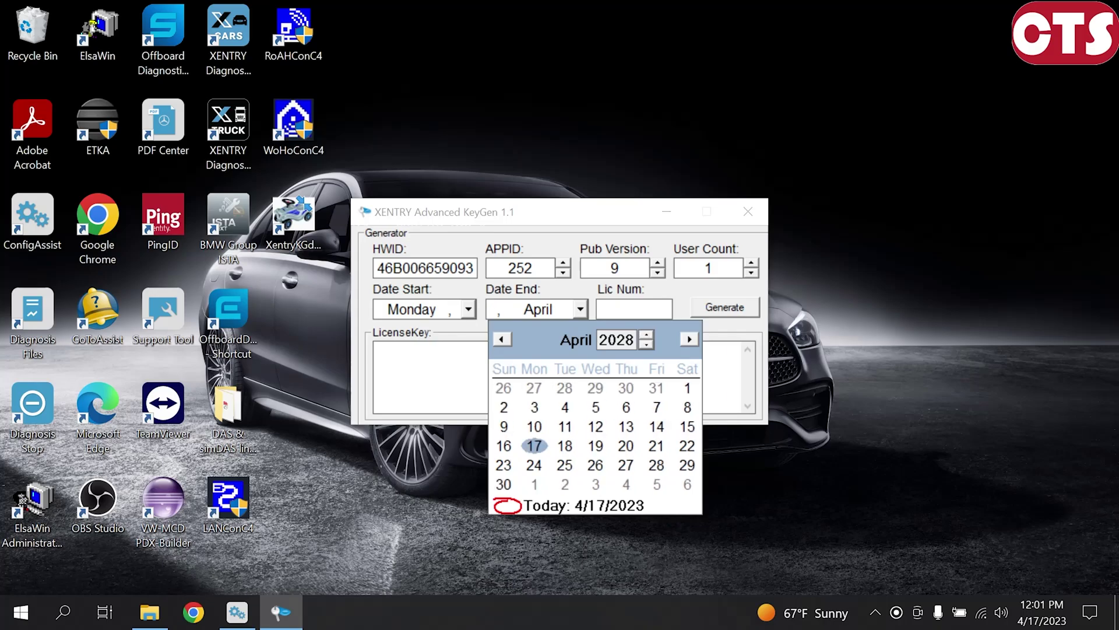
key("Up")
key("Up")
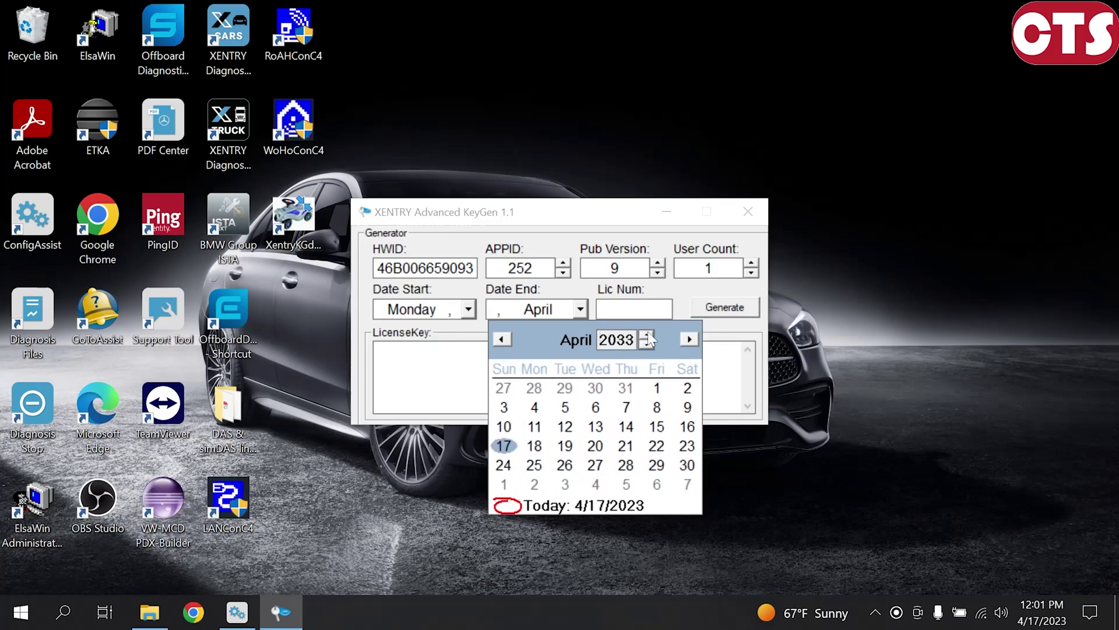
key("Return")
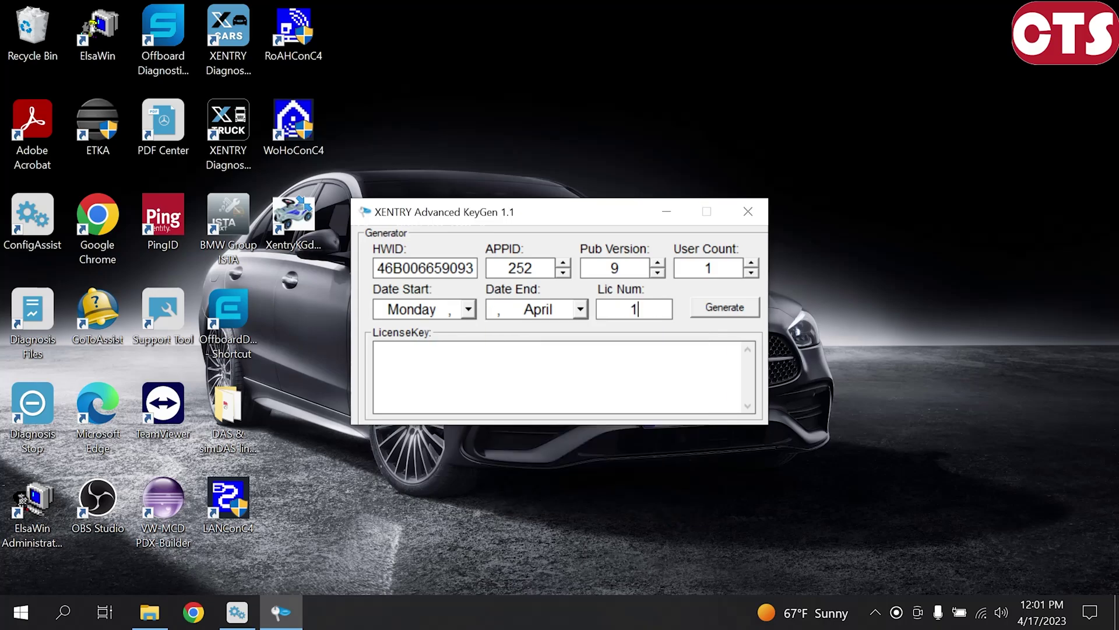
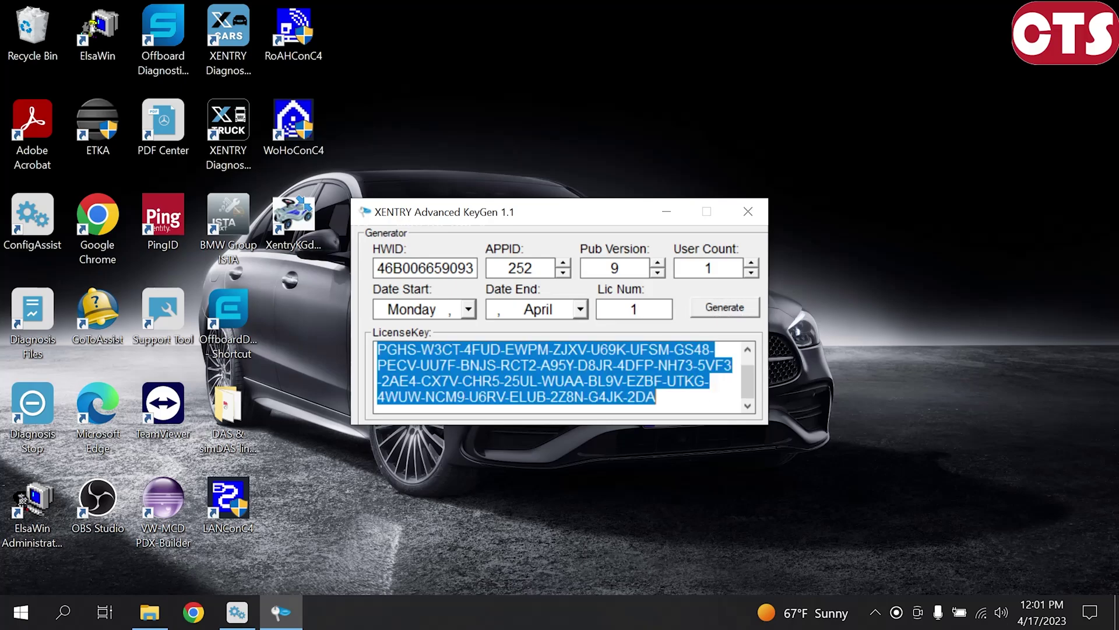
- Copy the generated license key and switch to ConfigAssist
right_click(627, 366)
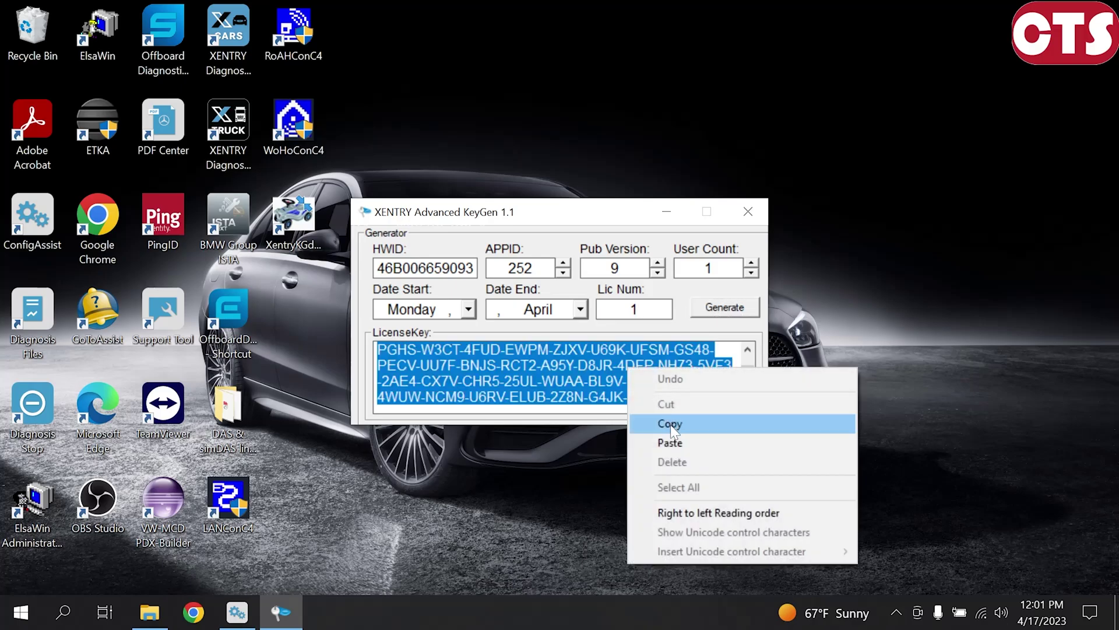
left_click(653, 422)
left_click(237, 612)
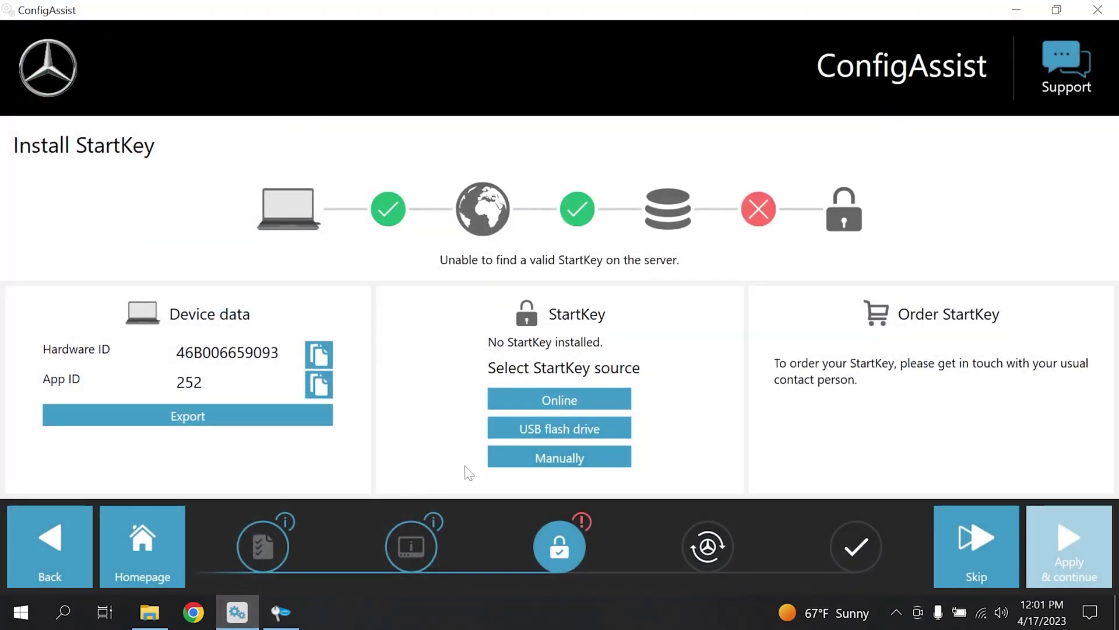
- Choose manual StartKey entry, paste the copied license key into the StartKey field, and save it
left_click(540, 461)
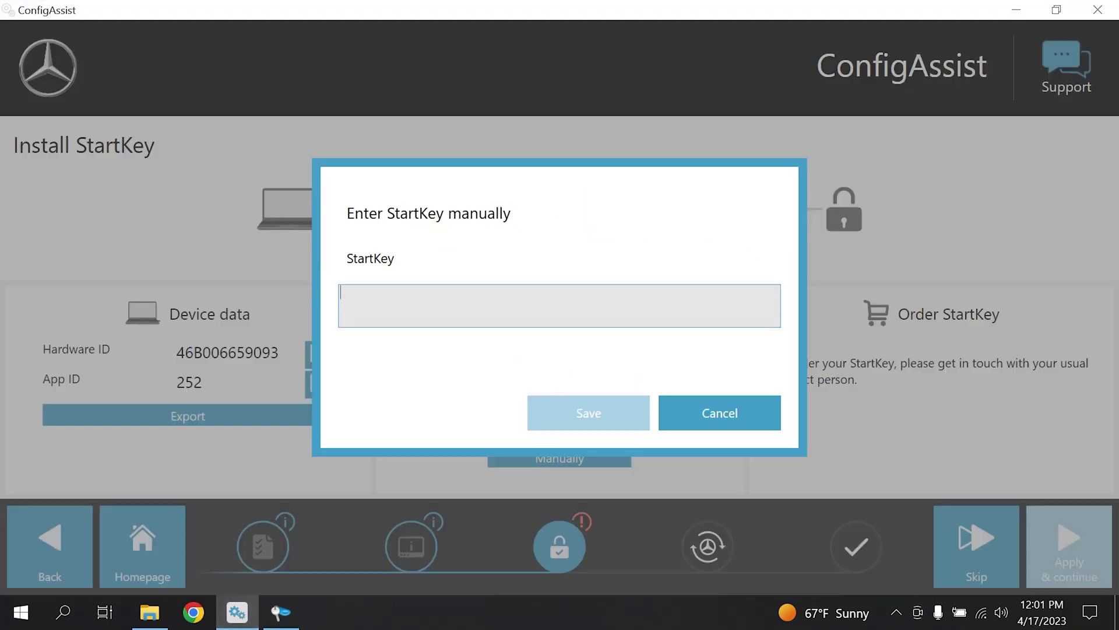
right_click(546, 323)
left_click(578, 372)
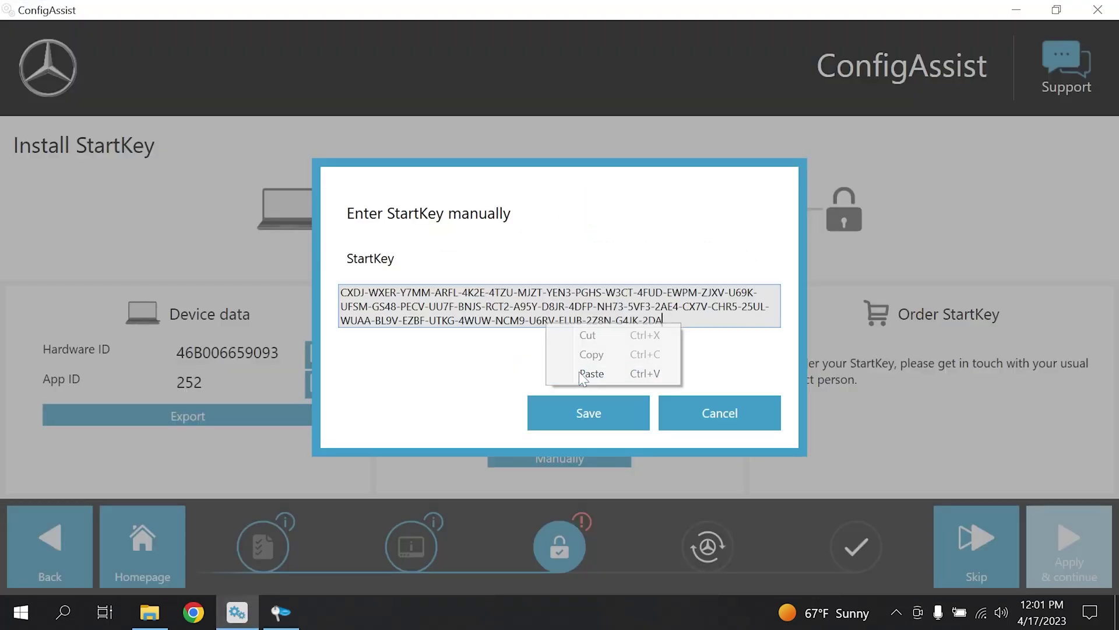
left_click(591, 418)
left_click(573, 490)
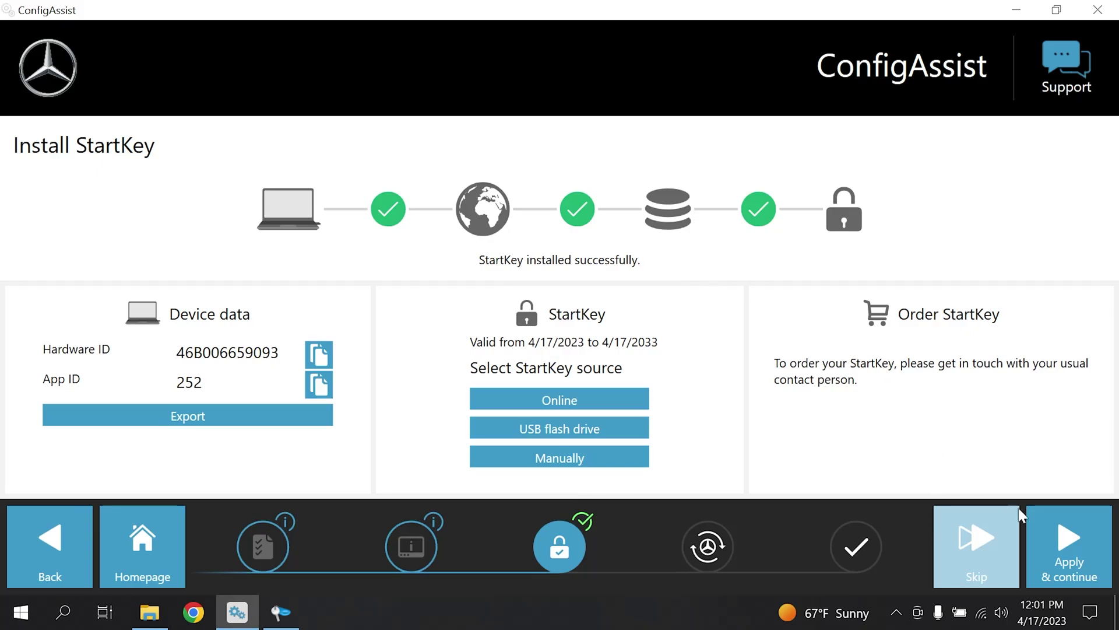
- Apply the configuration with XENTRY Update Service deactivated, finish the setup, and exit ConfigAssist
left_click(1061, 540)
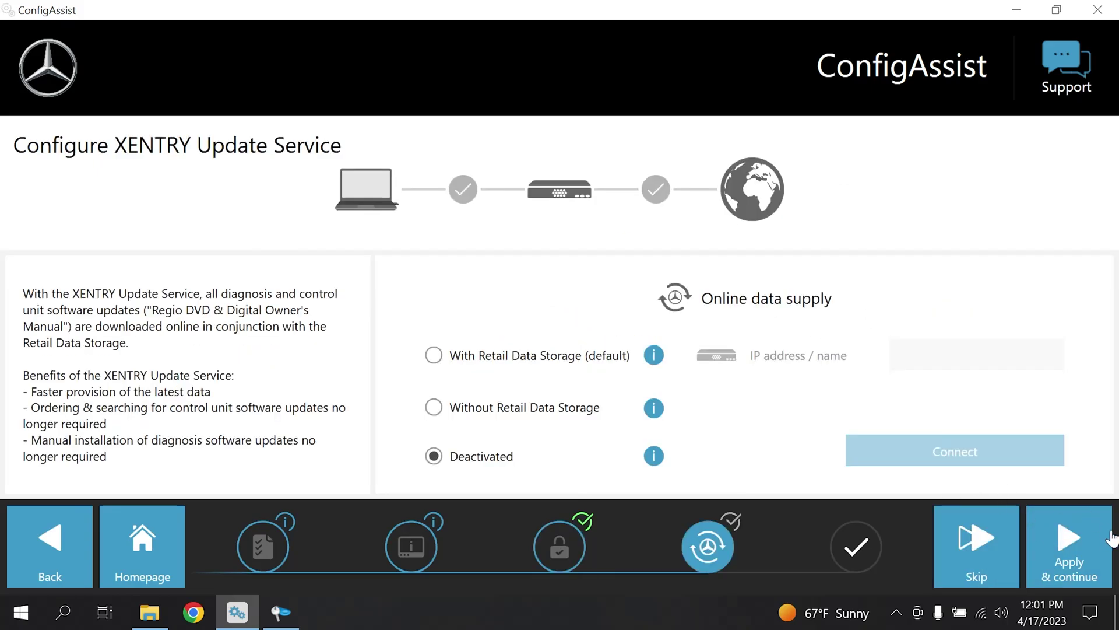
left_click(1090, 548)
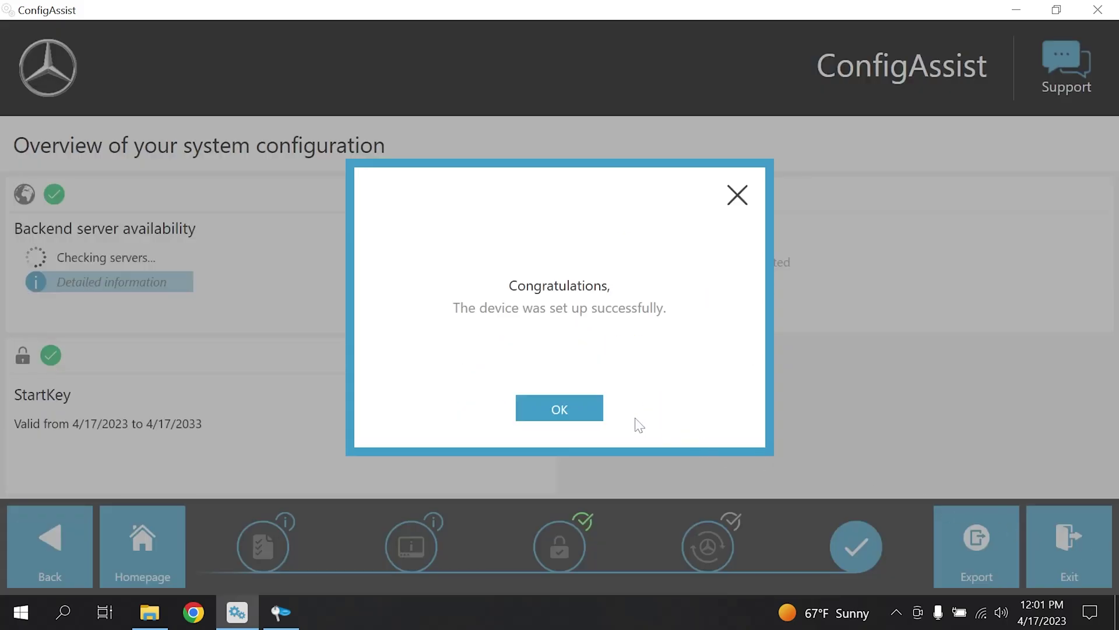
left_click(575, 412)
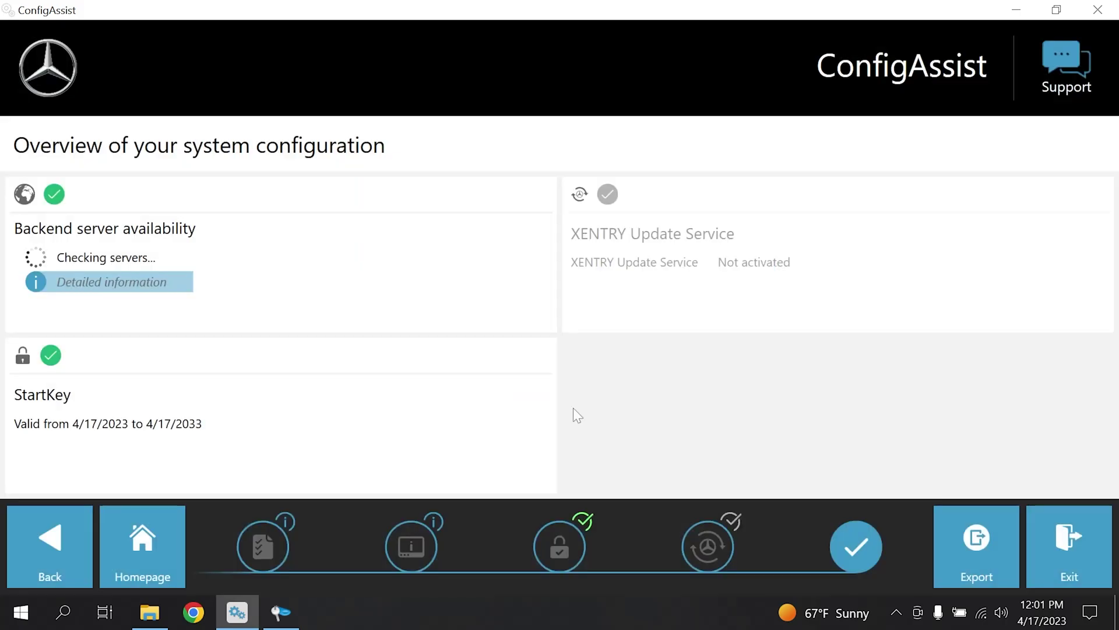
left_click(1067, 545)
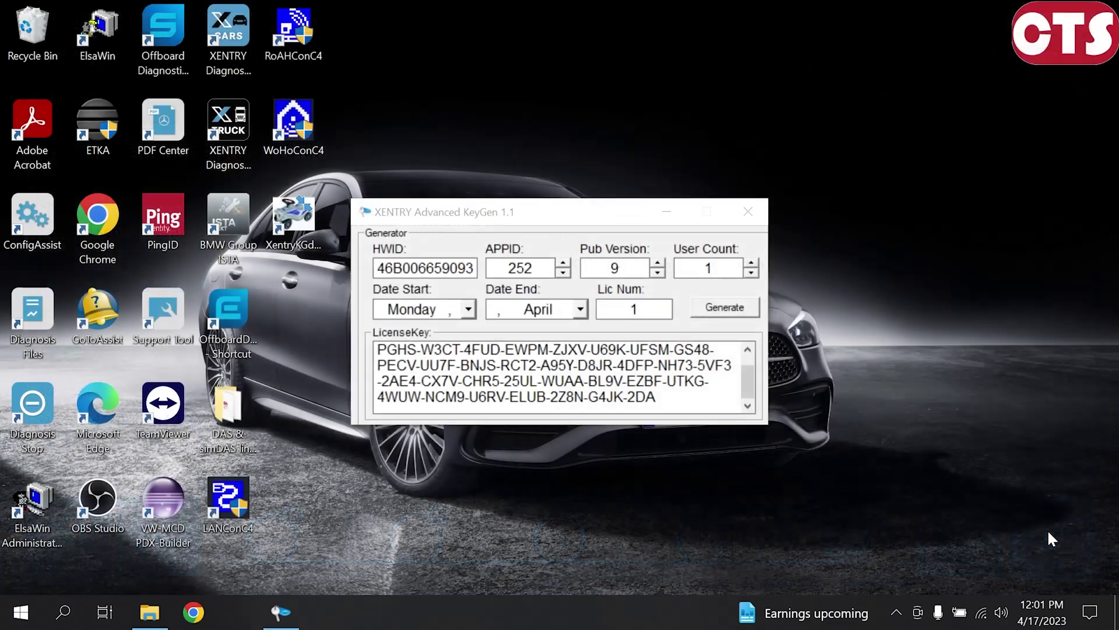
- Close XENTRY Advanced KeyGen and launch XENTRY Diagnosis Cars from the desktop
left_click(744, 208)
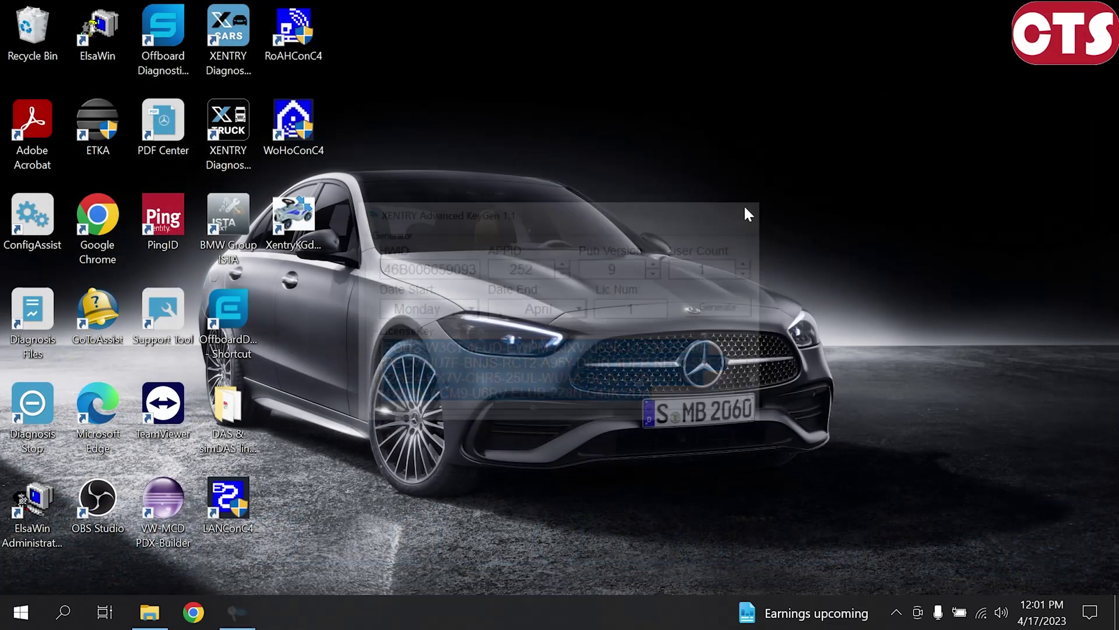
left_click(238, 51)
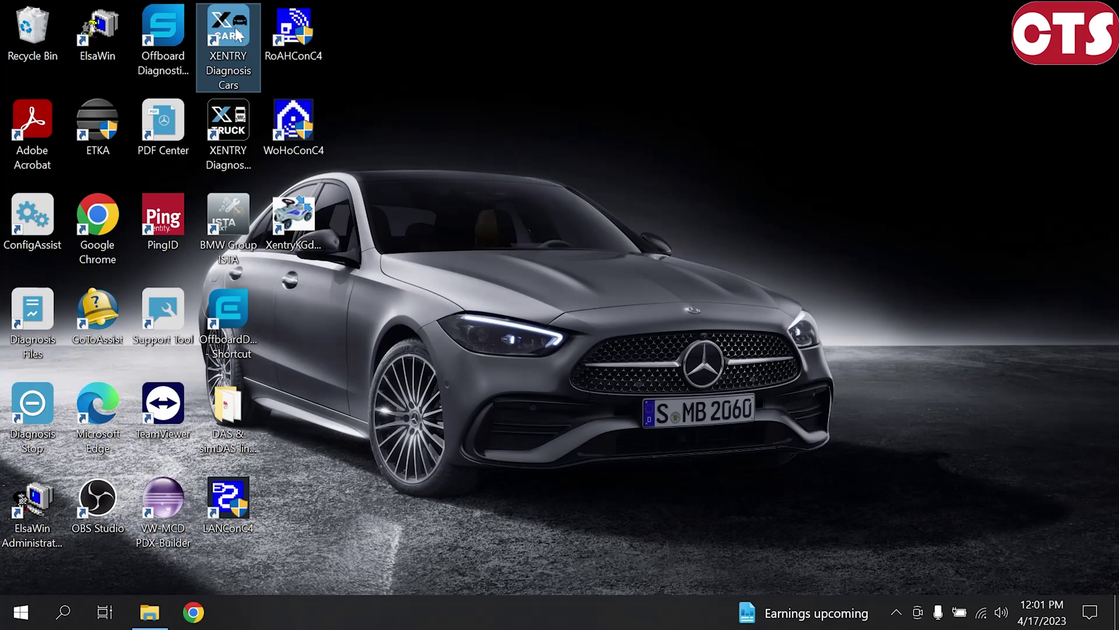
double_click(238, 35)
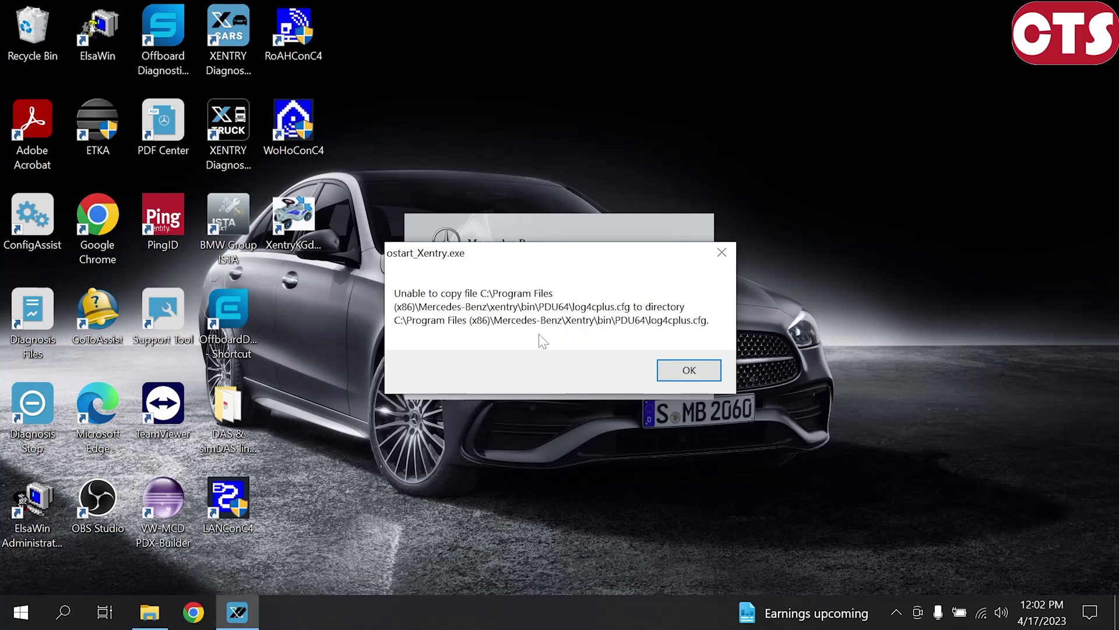
- Show This PC in File Explorer and arrange its window beside the ostart_Xentry.exe error message
left_click(149, 612)
left_click(59, 324)
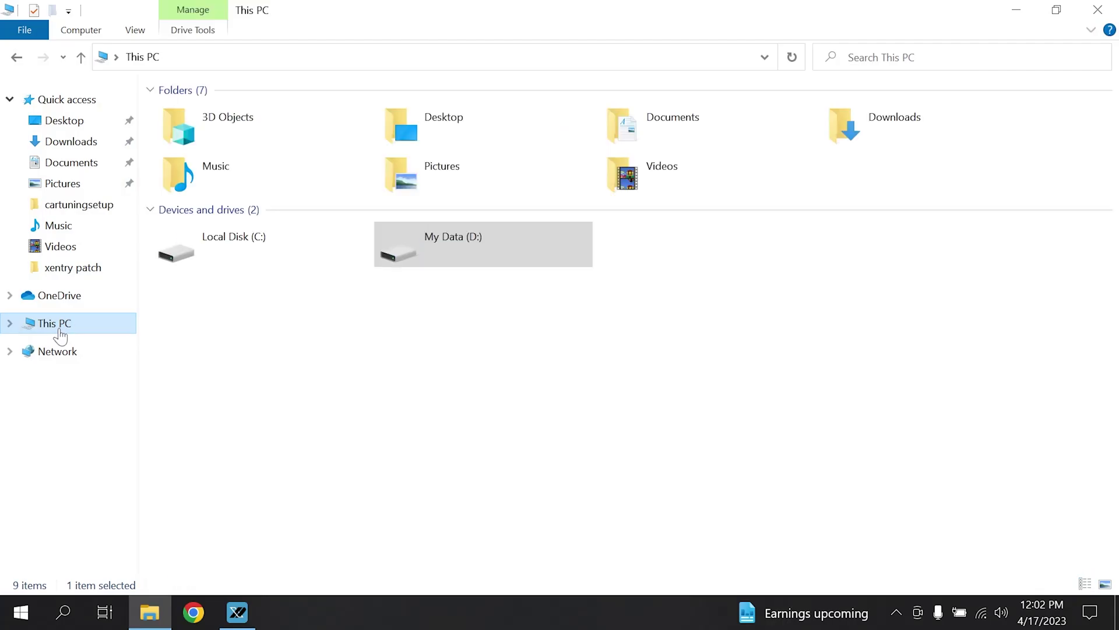
left_click_drag(392, 5, 892, 166)
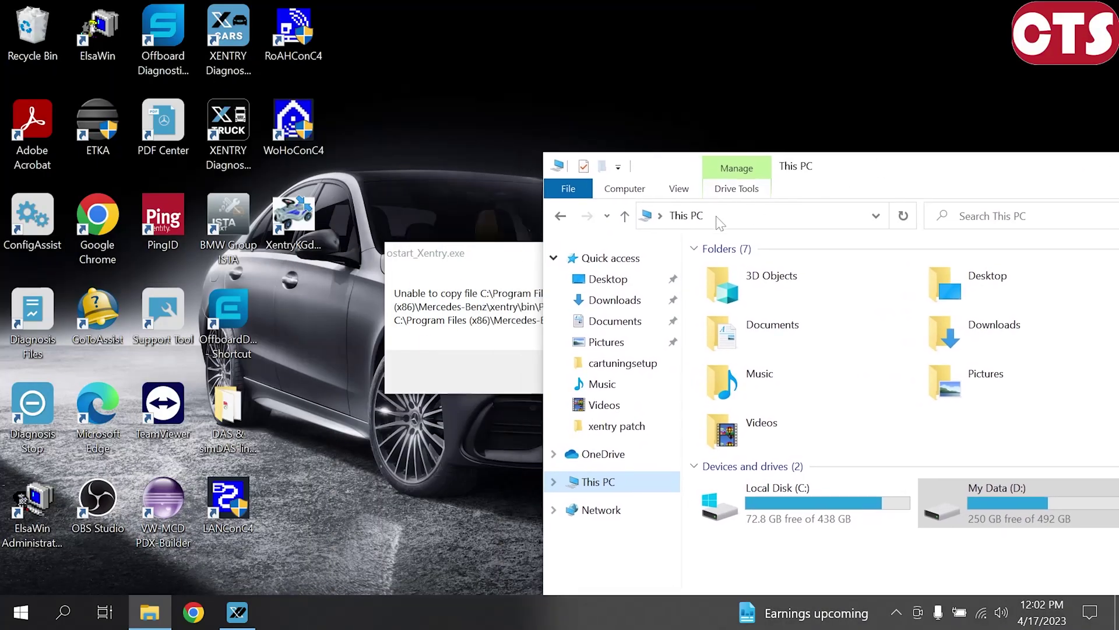
left_click_drag(464, 256, 142, 151)
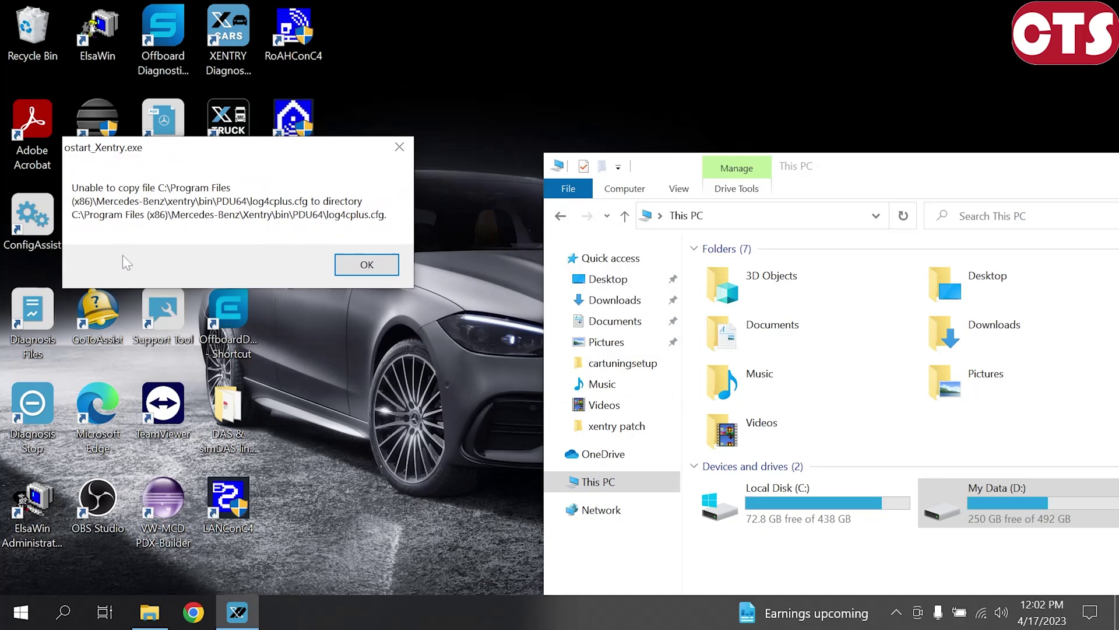
- Open C:\Program Files (x86)\Mercedes-Benz and reposition the File Explorer window so the folder list and error message are both readable
left_click(763, 488)
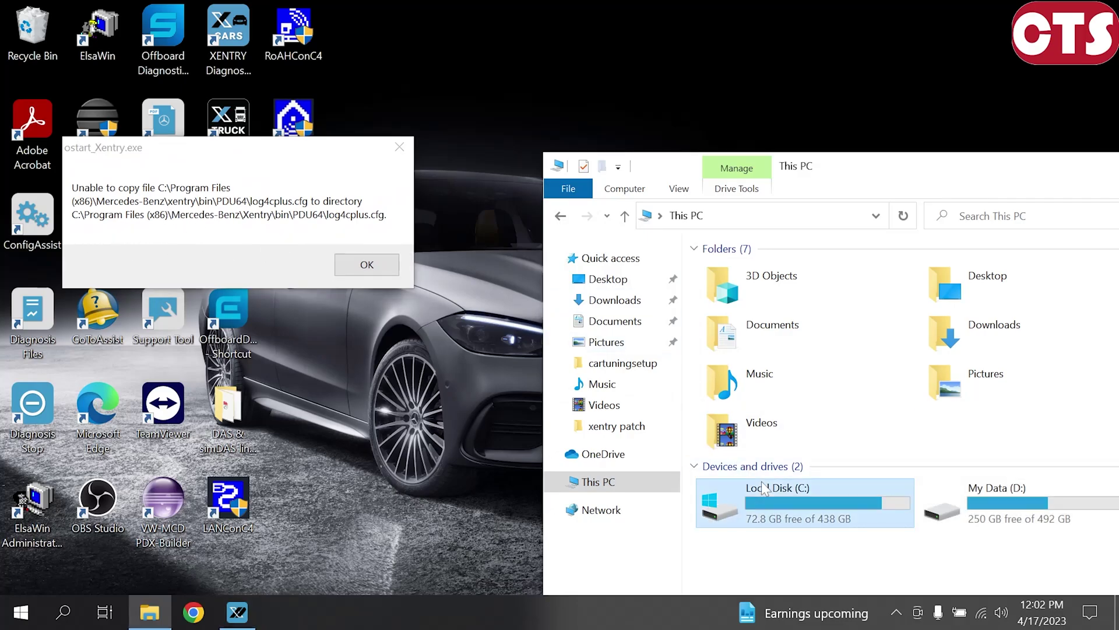
double_click(762, 489)
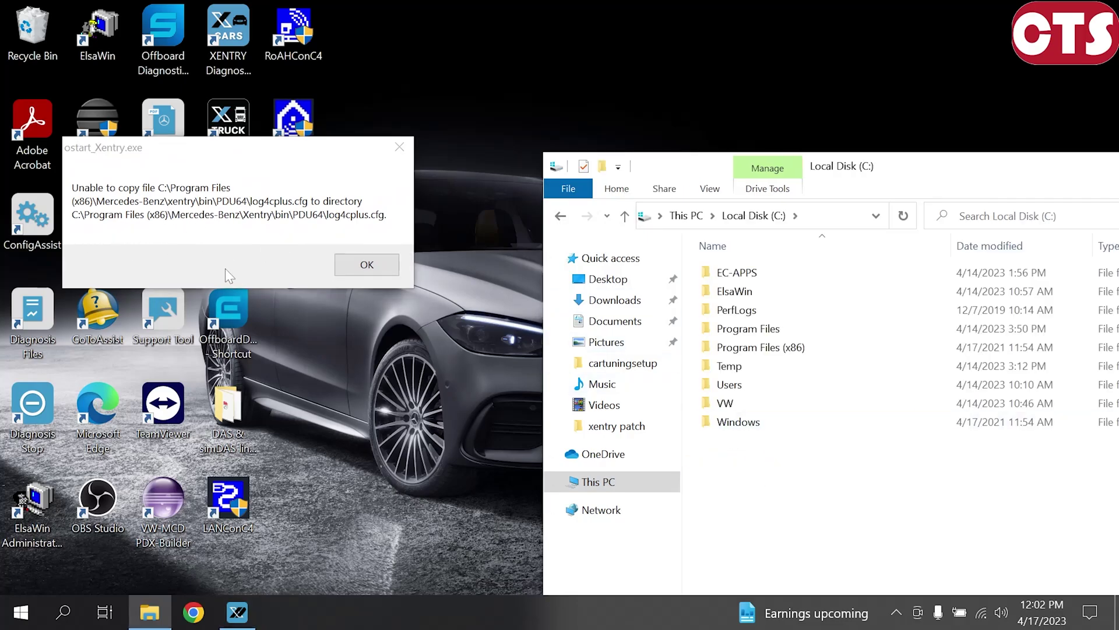
double_click(761, 347)
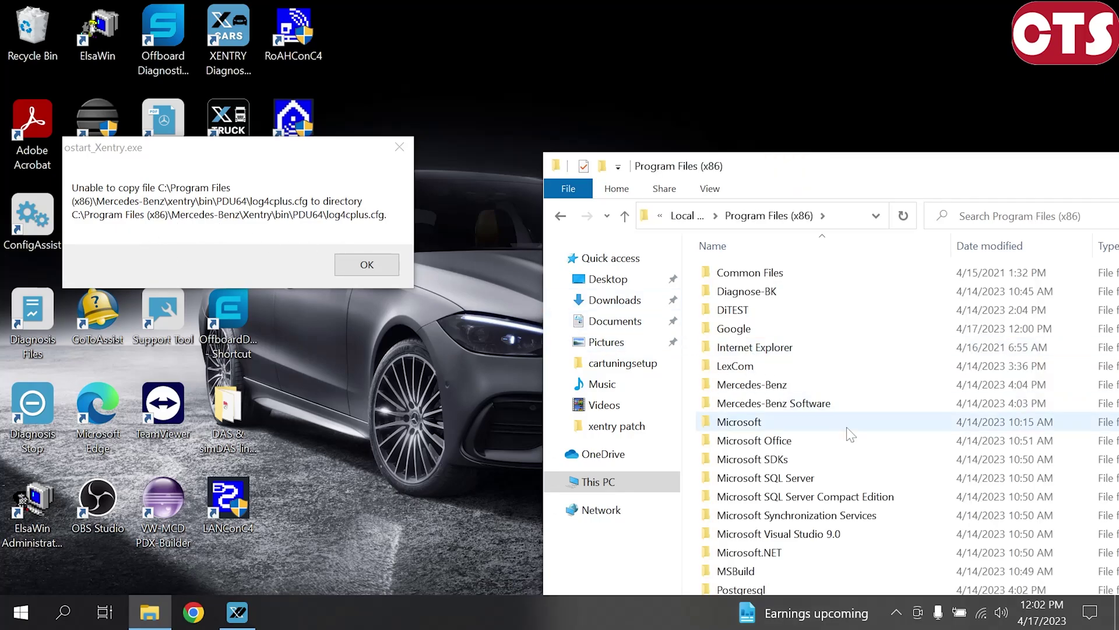
double_click(793, 387)
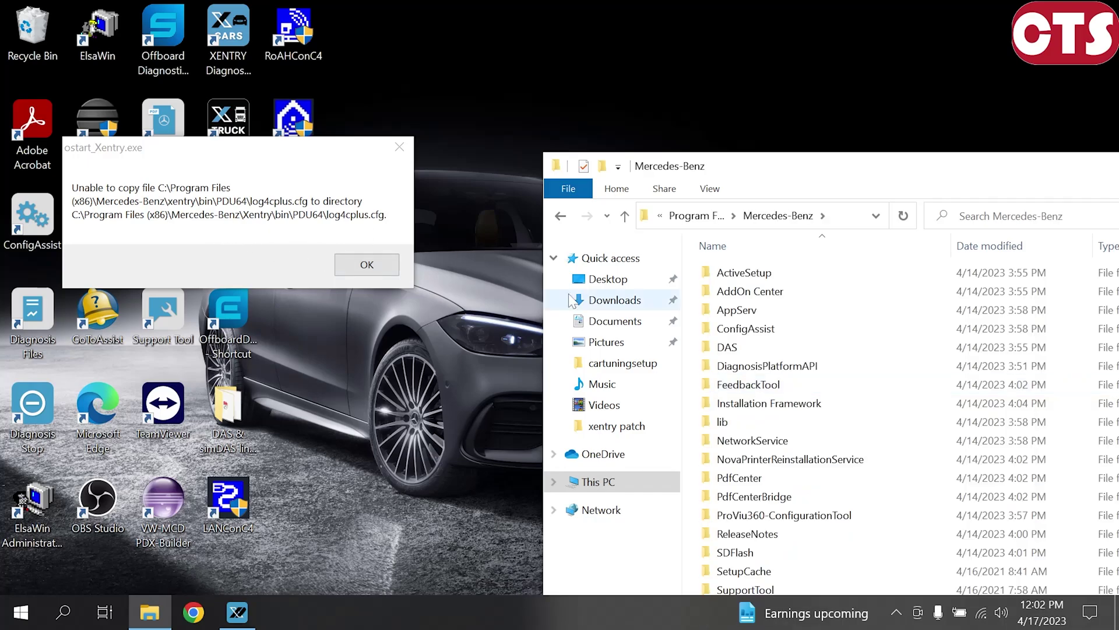
scroll(727, 335, "down", 1)
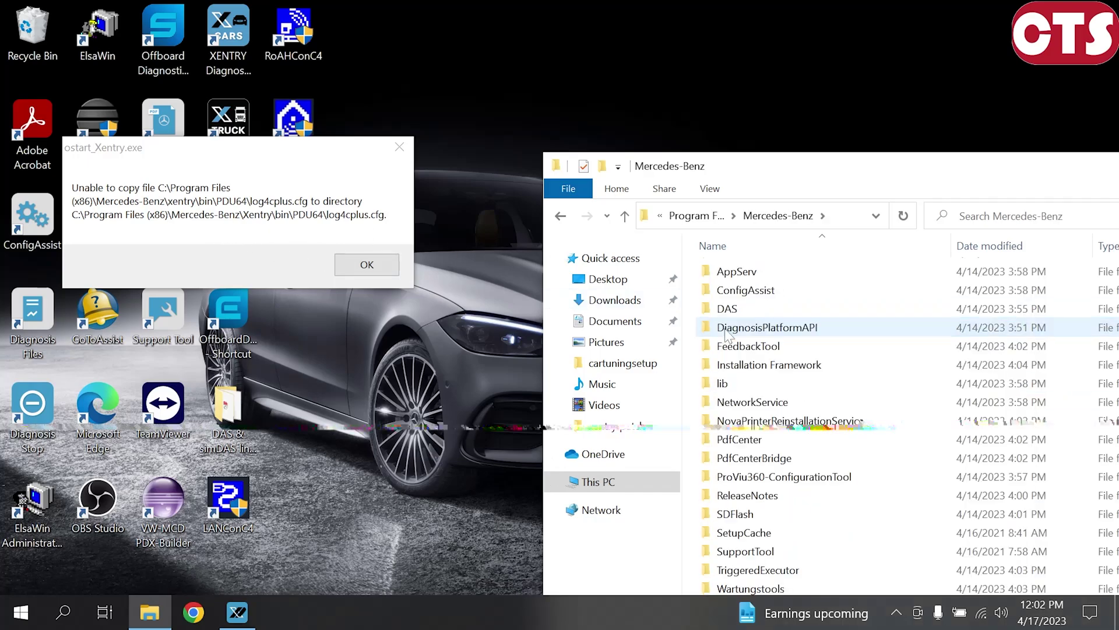
left_click_drag(848, 167, 784, 1)
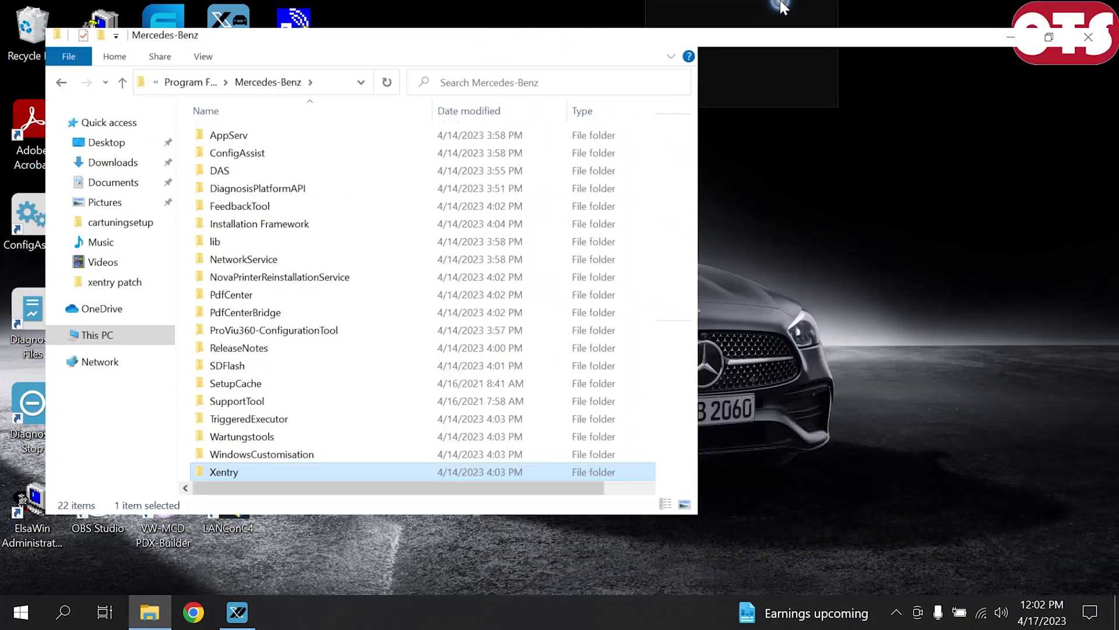
double_click(674, 7)
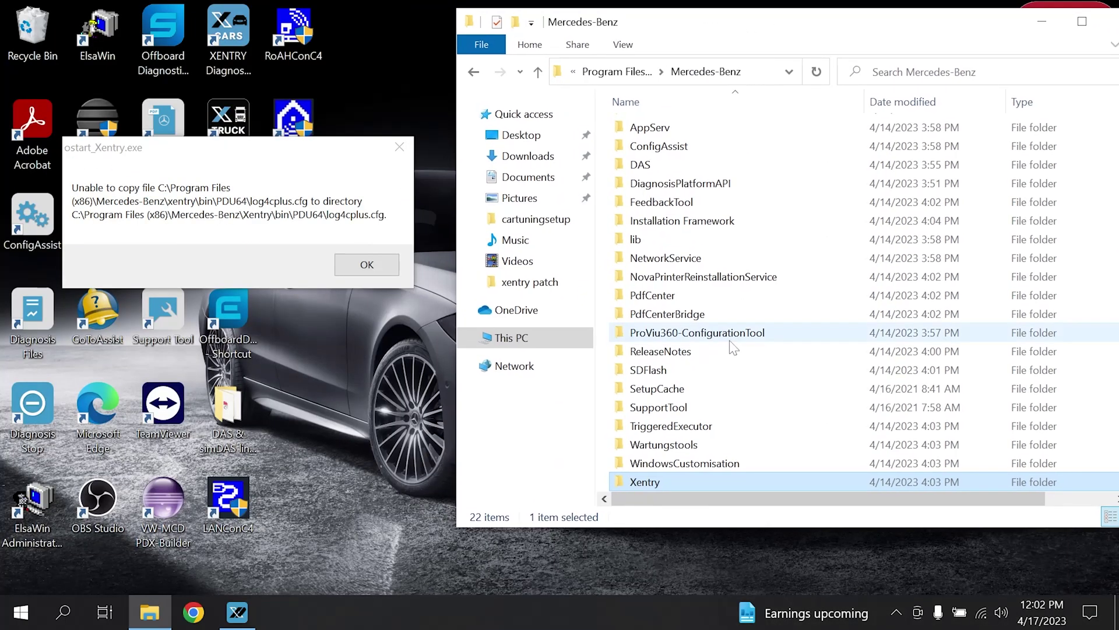
- Open the Xentry\bin\PDU64 folder inside Mercedes-Benz
double_click(680, 481)
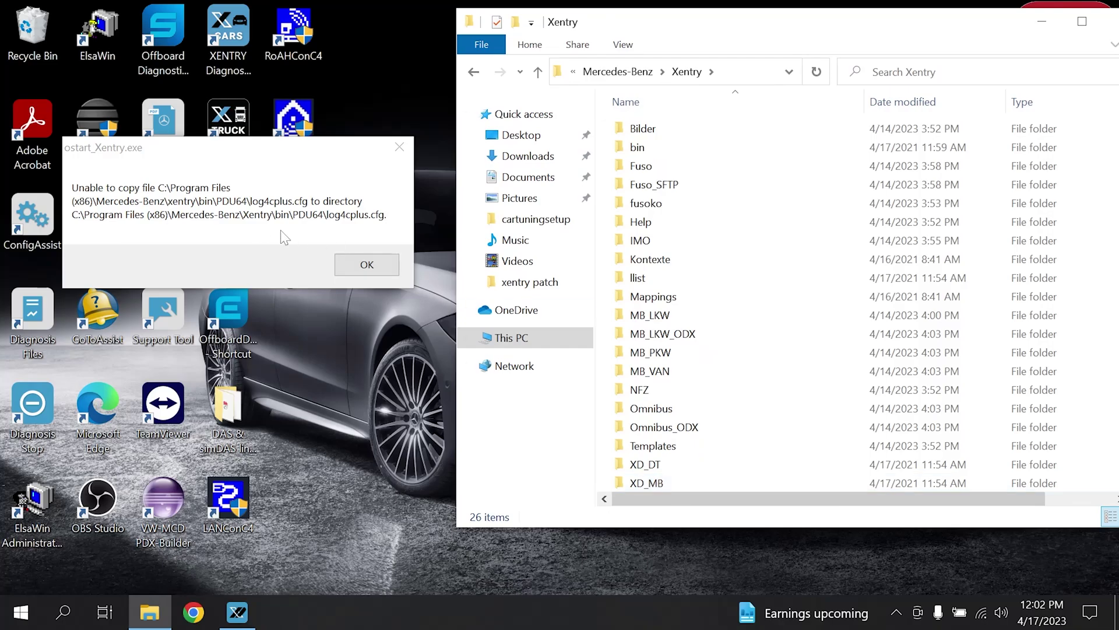
double_click(638, 147)
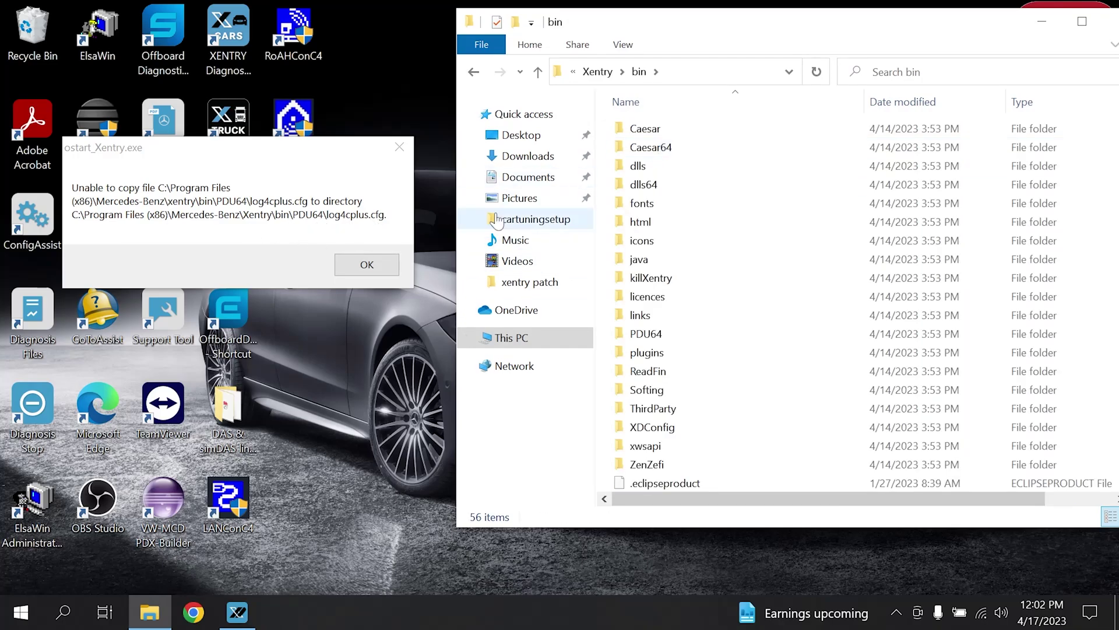
left_click(694, 183)
key("p")
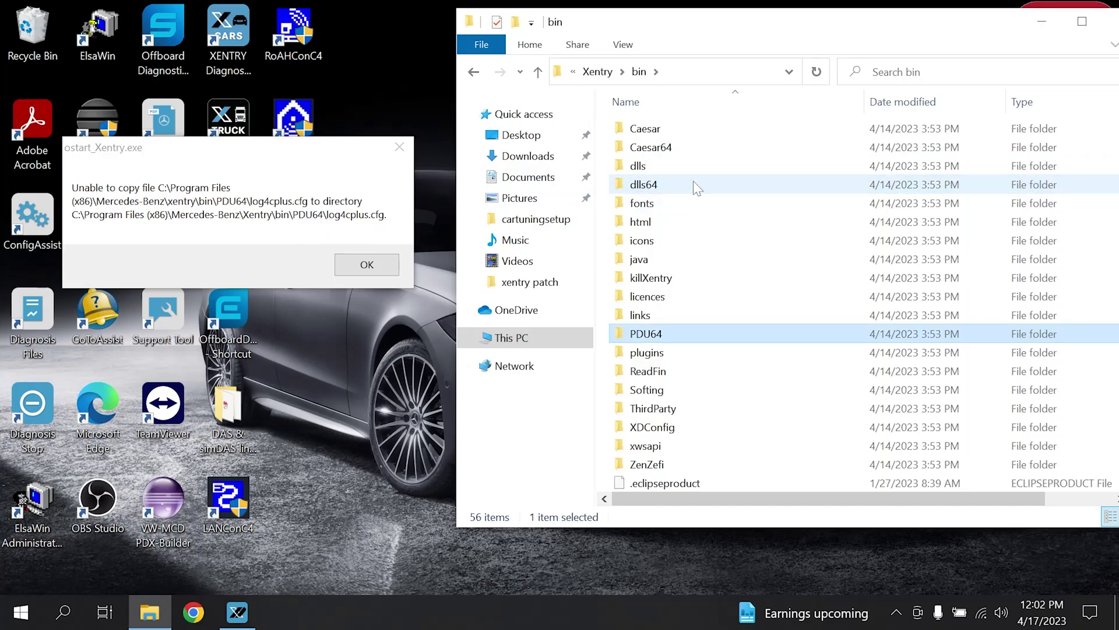
double_click(669, 336)
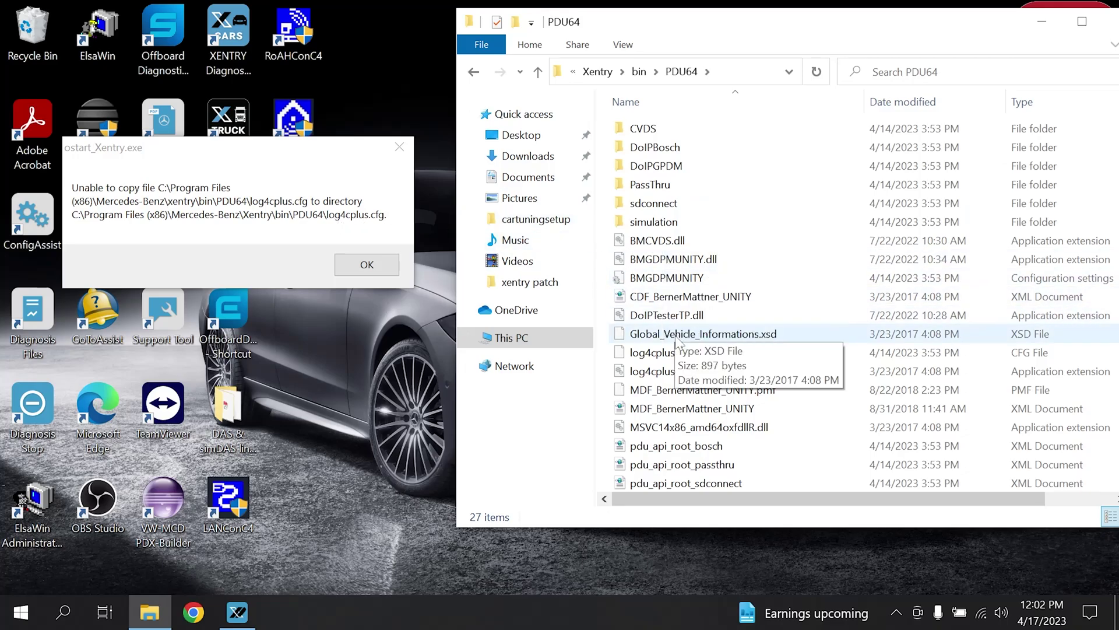
- Delete log4cplus.cfg from the PDU64 folder and dismiss the ostart_Xentry.exe error message
left_click(678, 353)
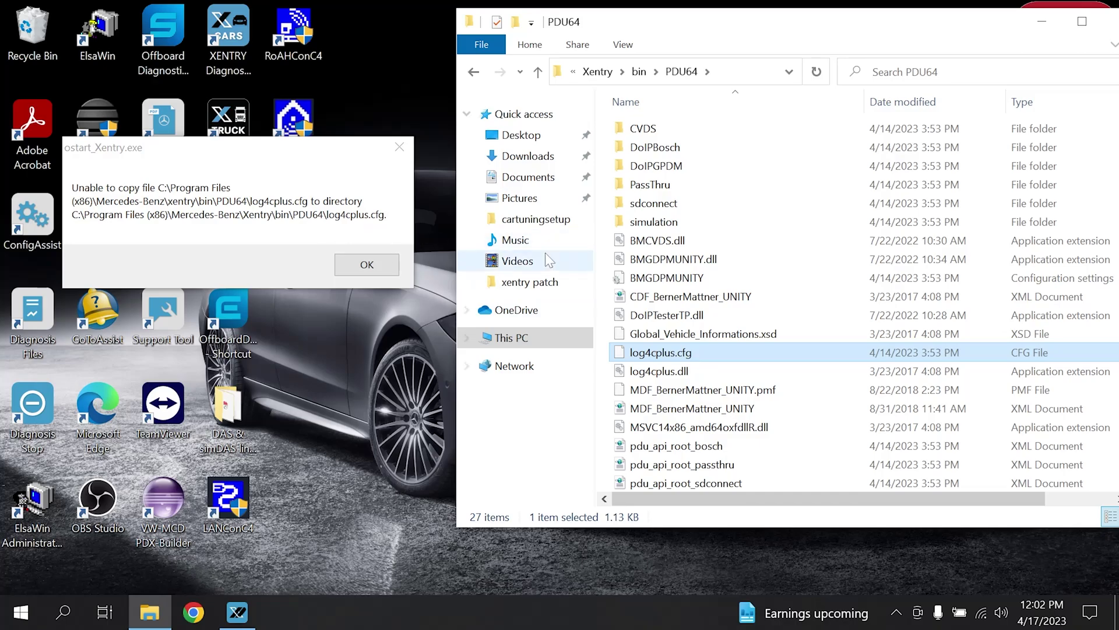
right_click(687, 356)
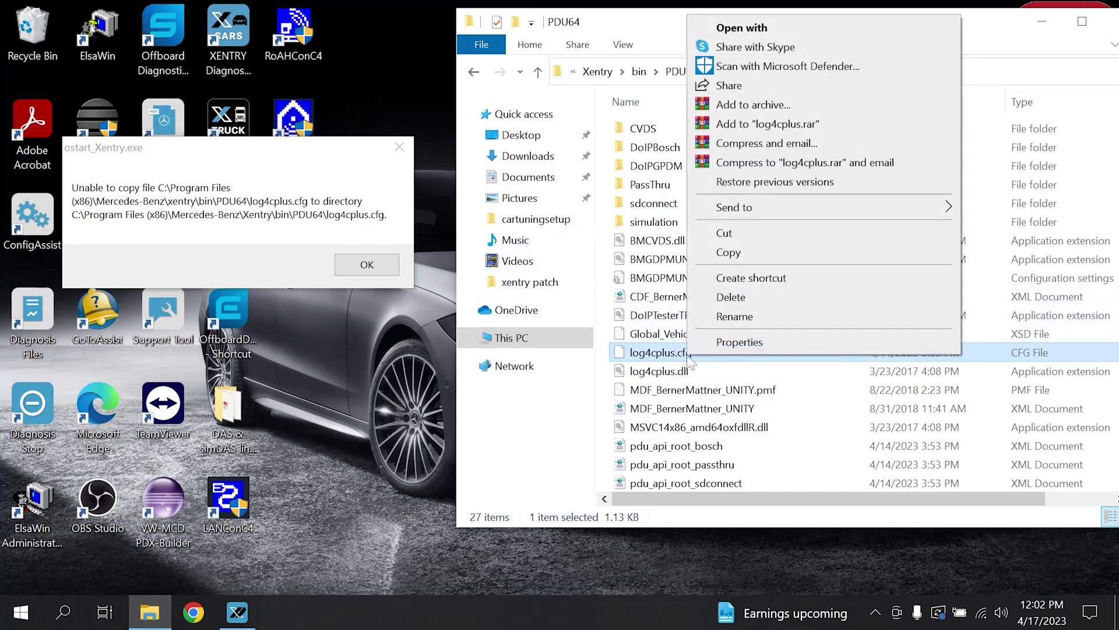
left_click(741, 298)
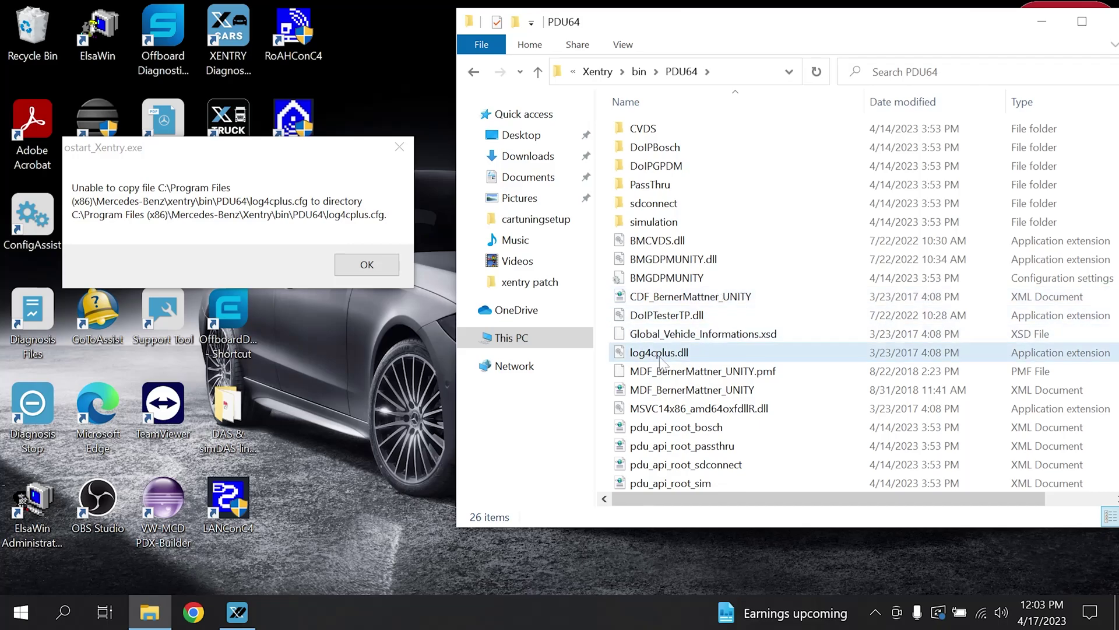
left_click(382, 261)
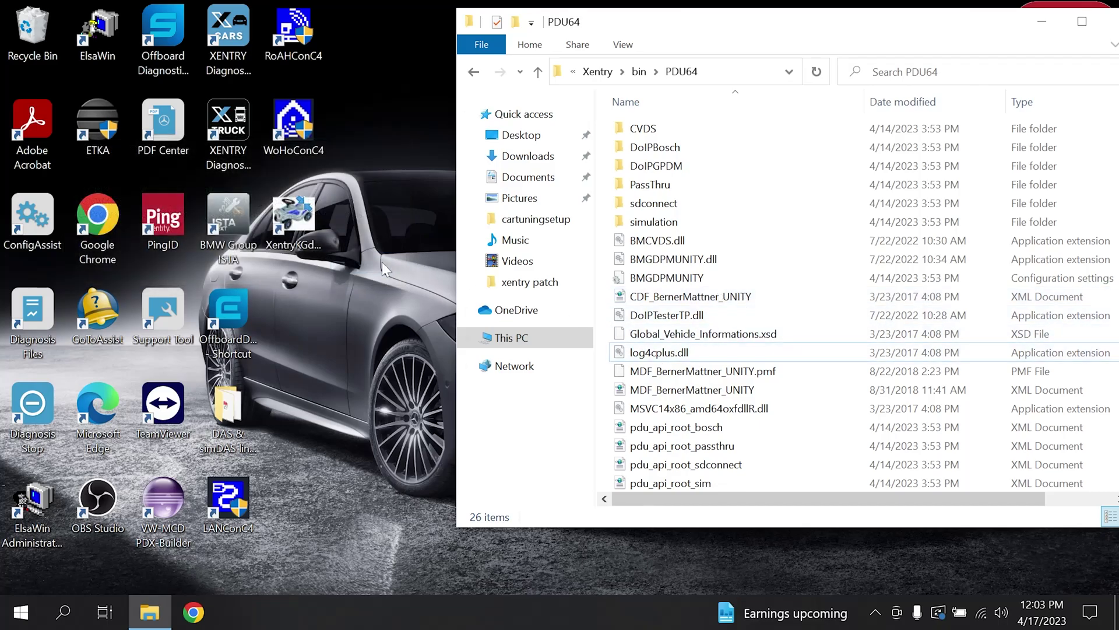
- Launch XENTRY Diagnosis Cars and confirm DoIP Only as the SAE J2534 PassThru configuration
double_click(233, 46)
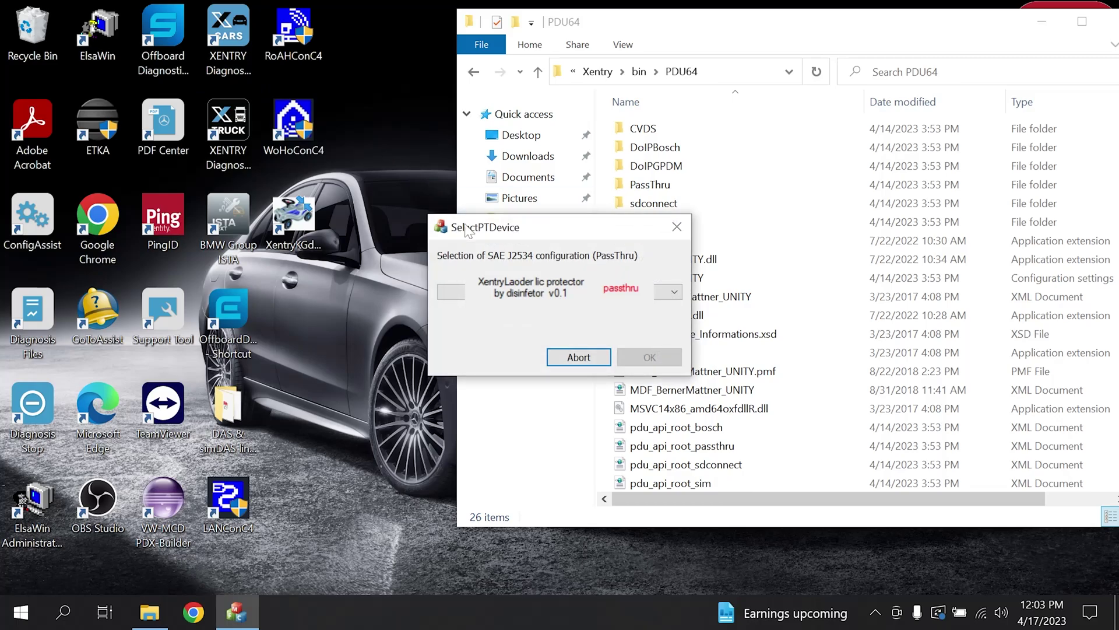
left_click(348, 190)
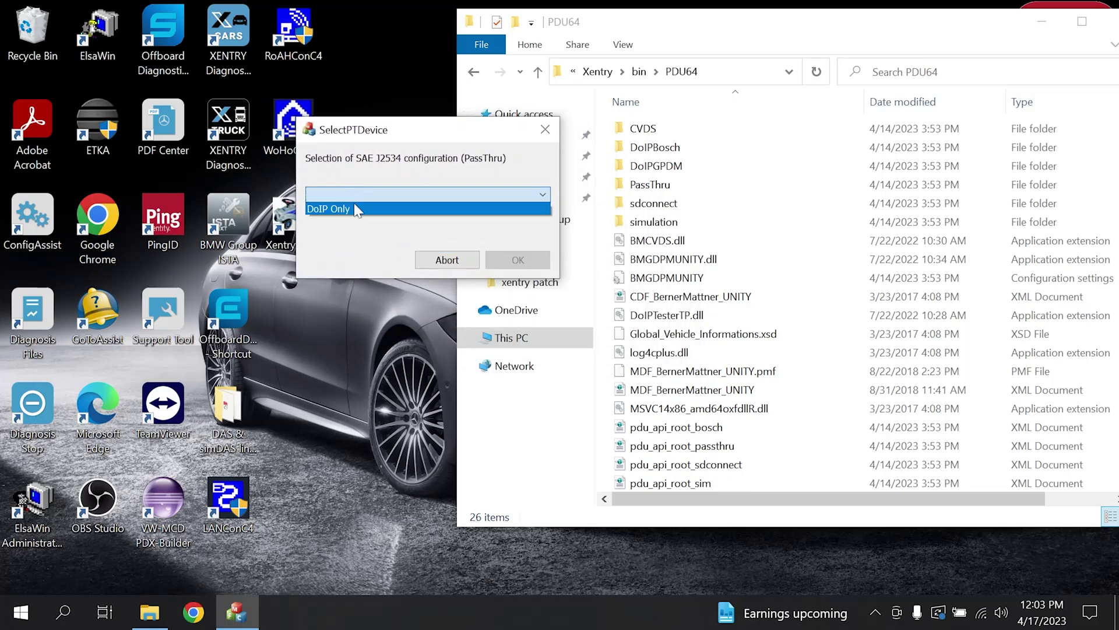
left_click(357, 209)
left_click(519, 260)
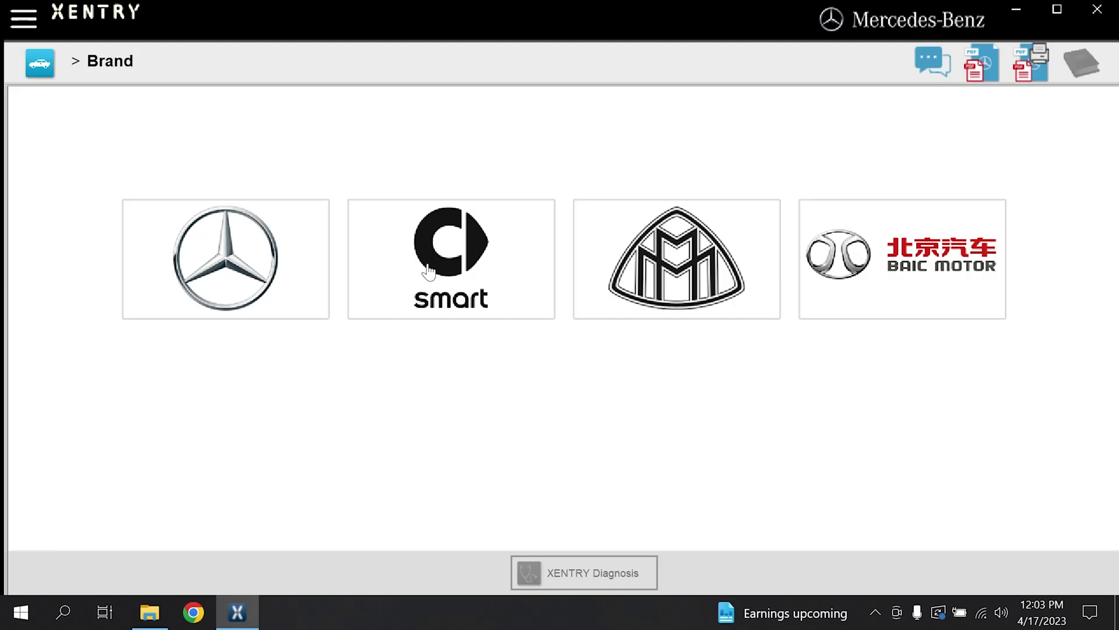
- Identify the vehicle as a Mercedes-Benz passenger car A (177), model 177.010, with engine 654.920 and all transmissions
left_click(243, 256)
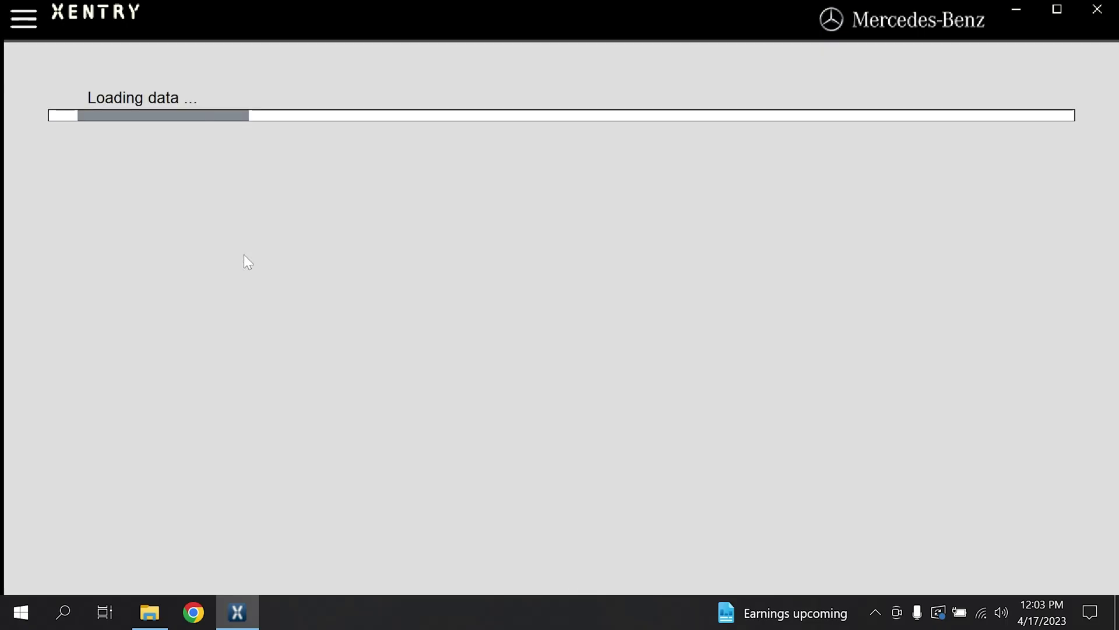
left_click(113, 140)
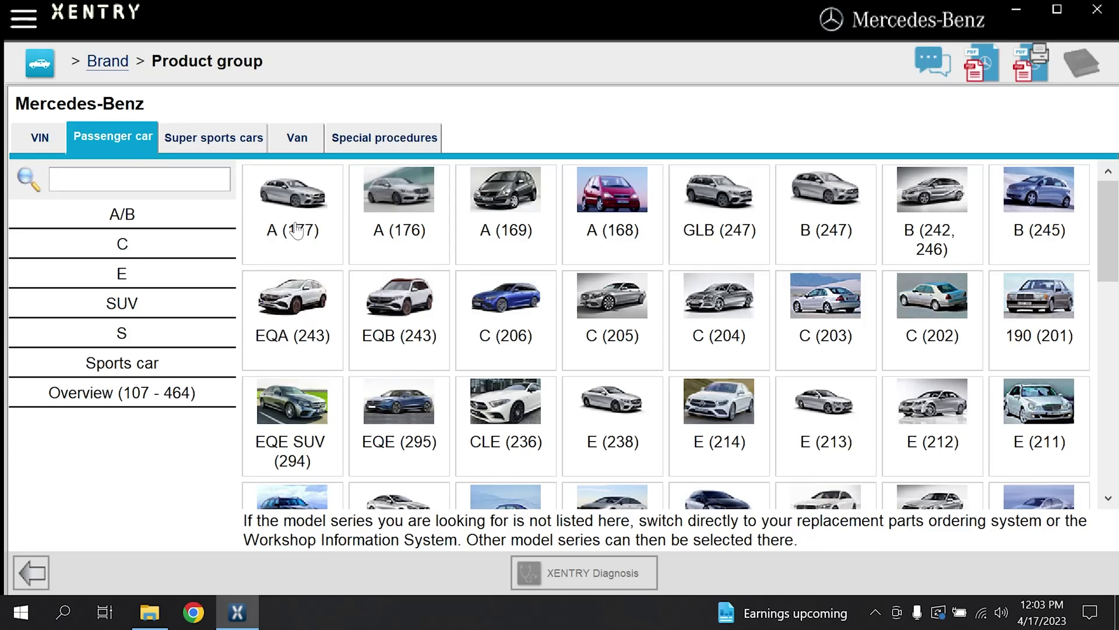
left_click(297, 228)
left_click(285, 265)
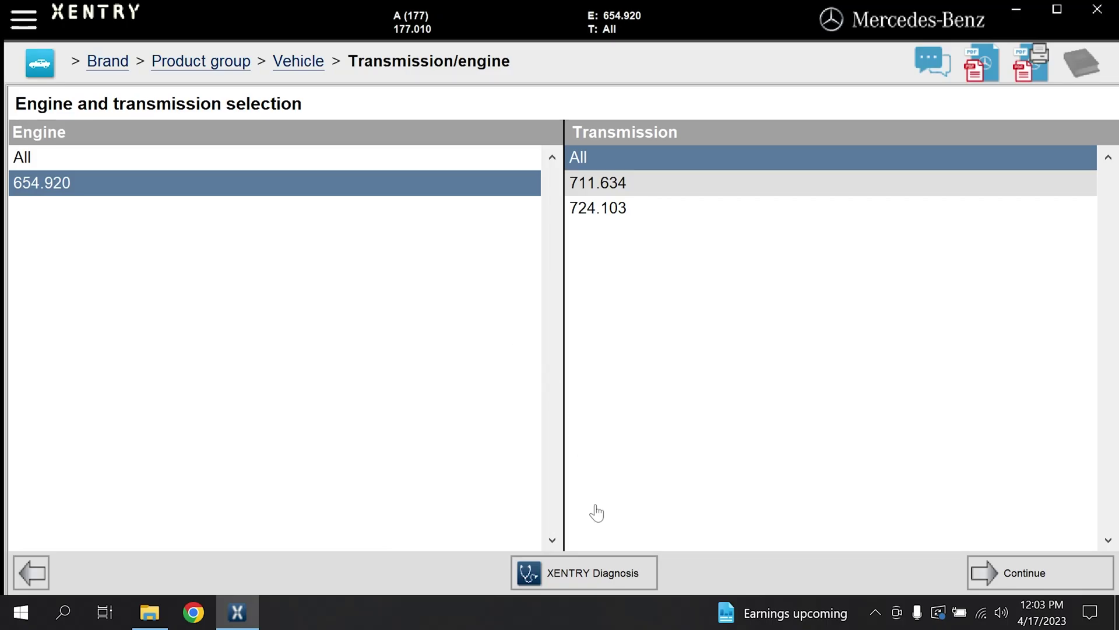
left_click(1005, 573)
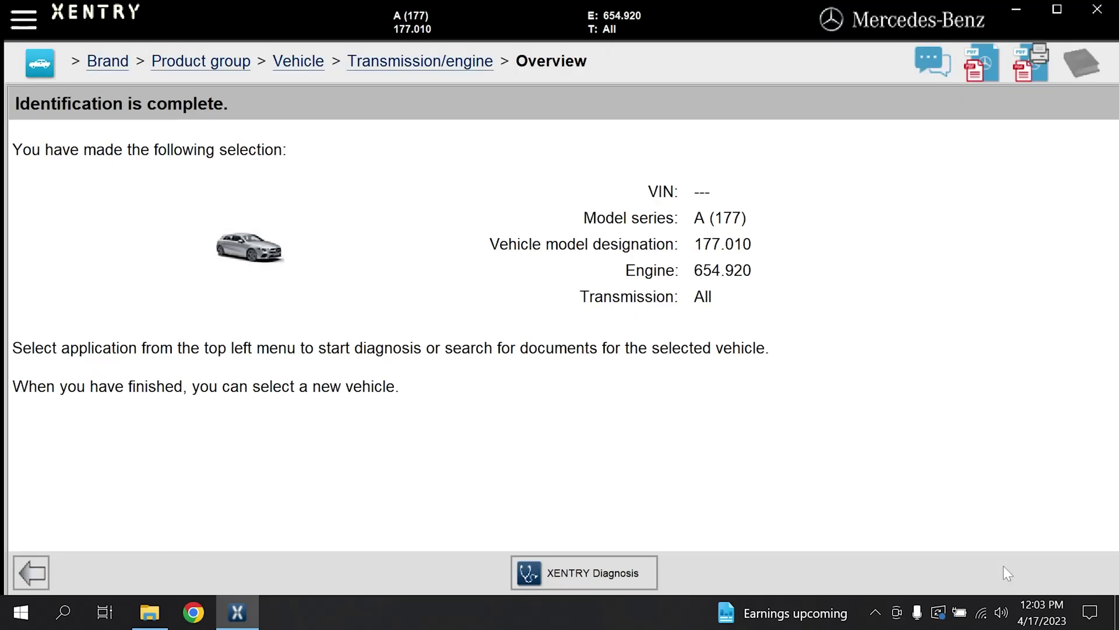